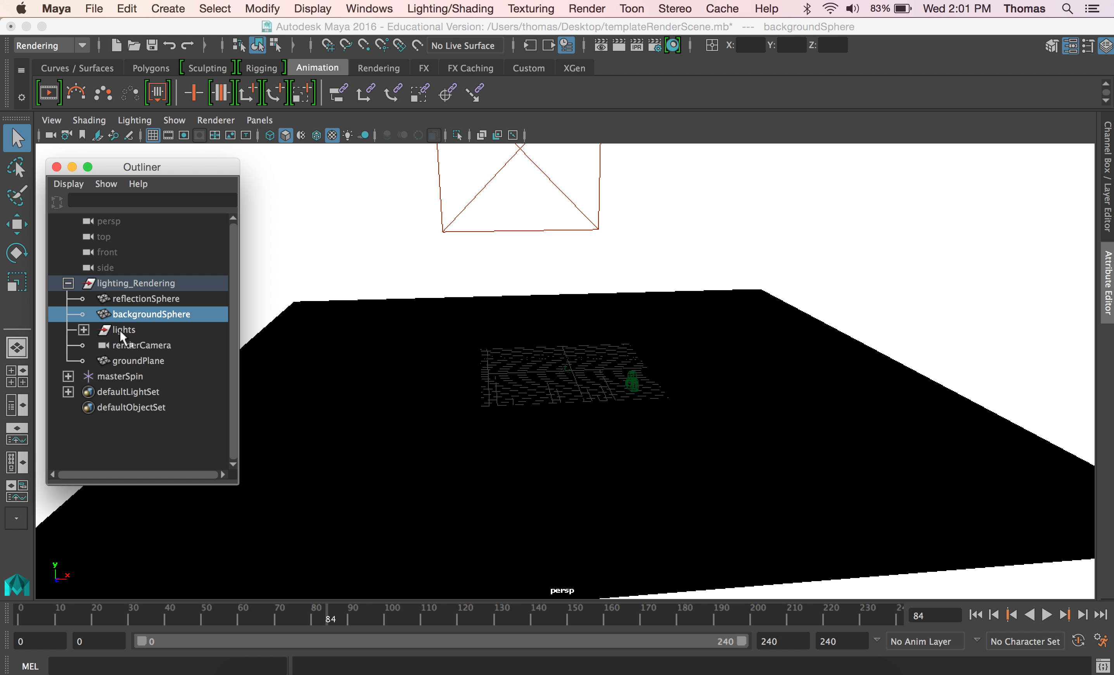
Expand the lights group in the Outliner and examine the four lights, renderCamera and the masterSpin control.
left_click(84, 330)
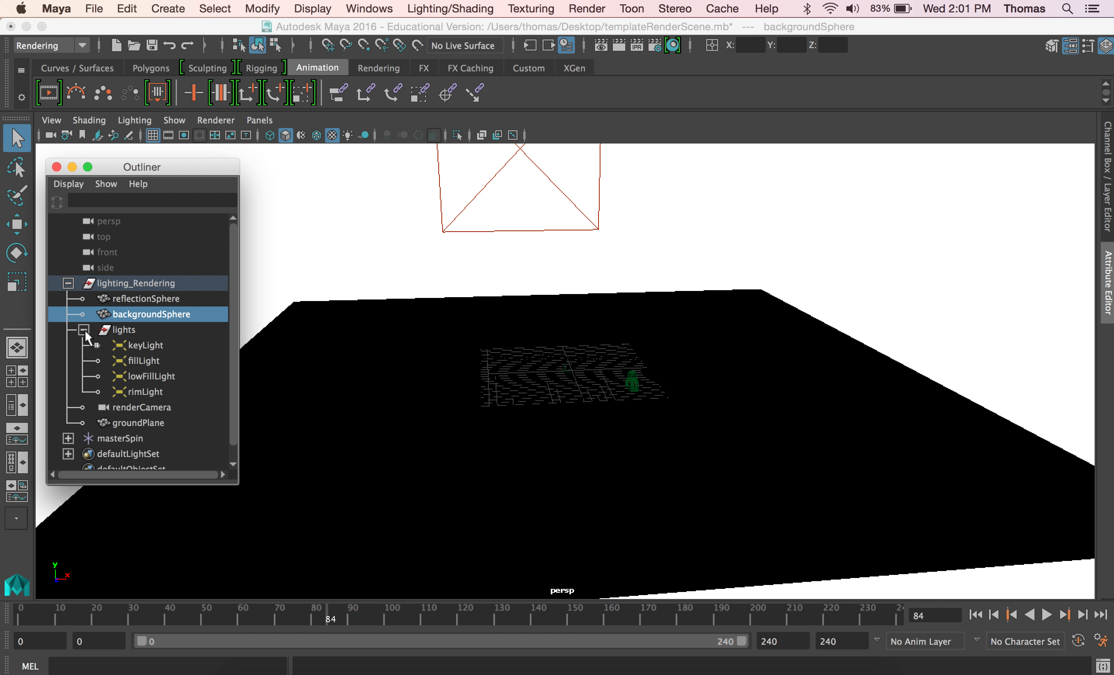
left_click(148, 341)
left_click(146, 357)
left_click(144, 378)
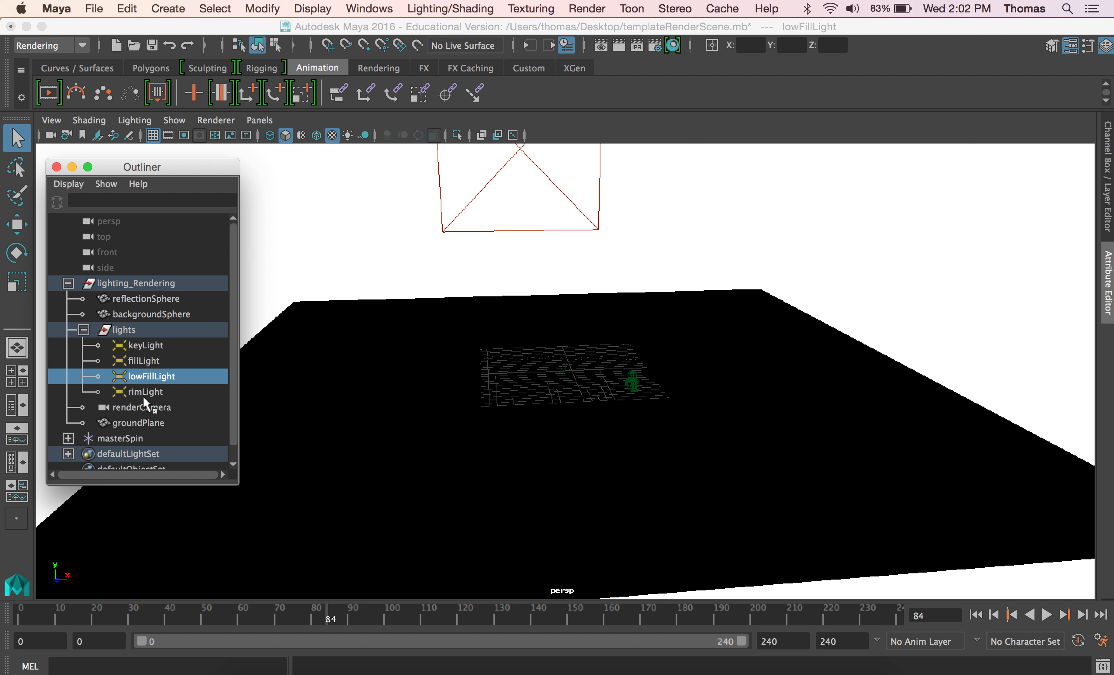
left_click(144, 390)
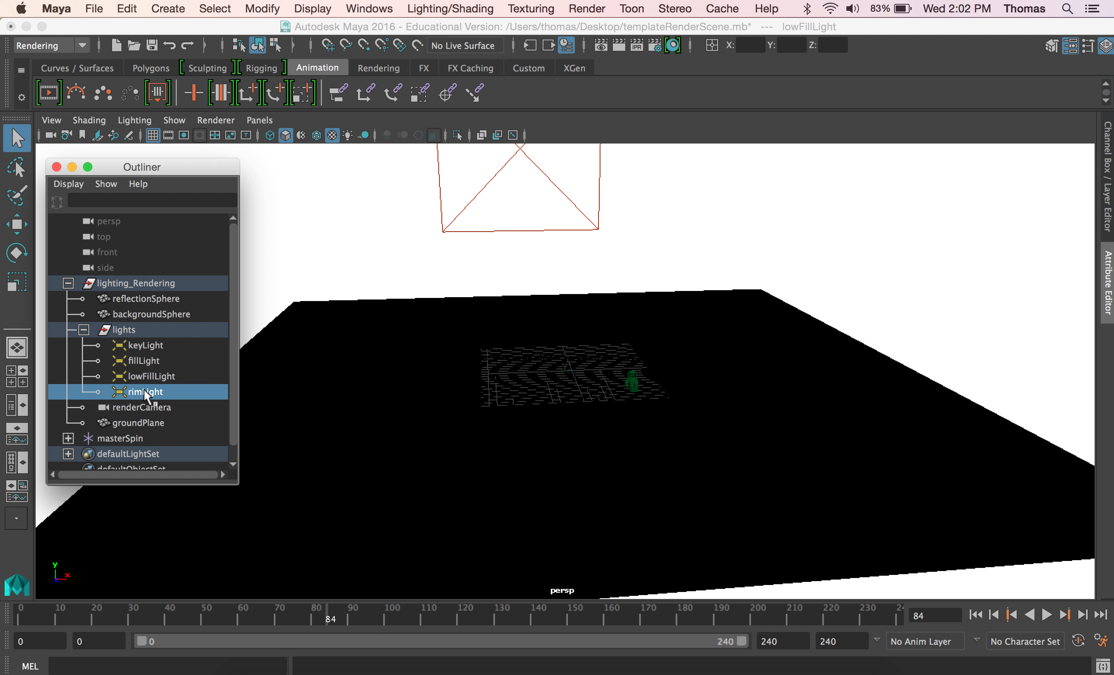
left_click(159, 406)
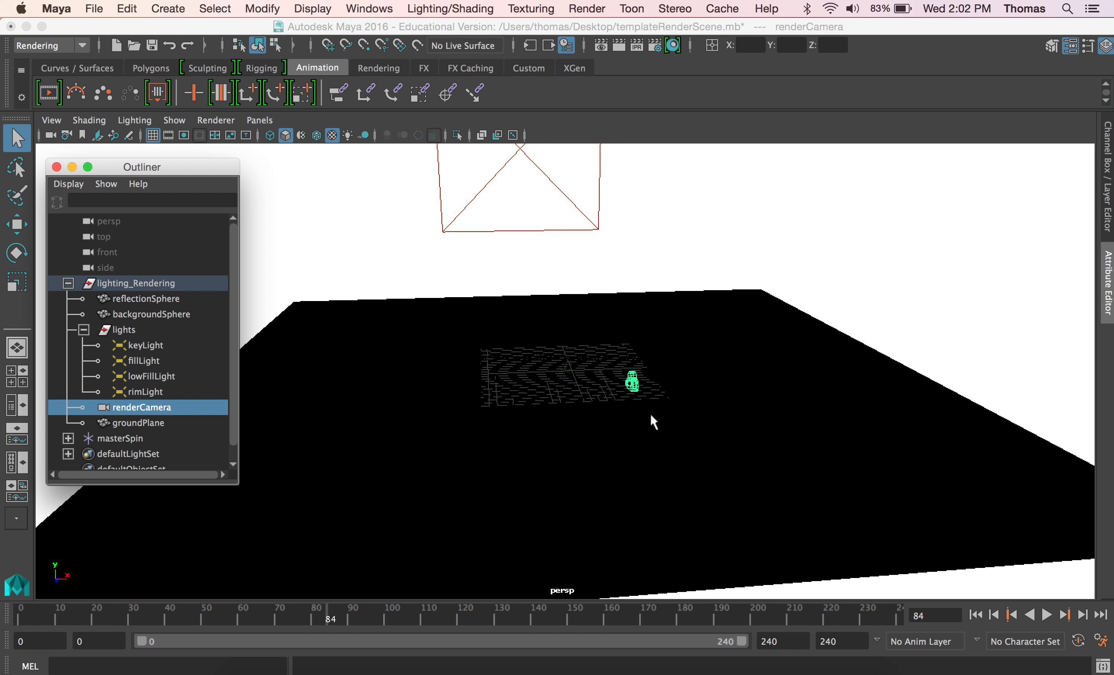
left_click_drag(196, 172, 199, 266)
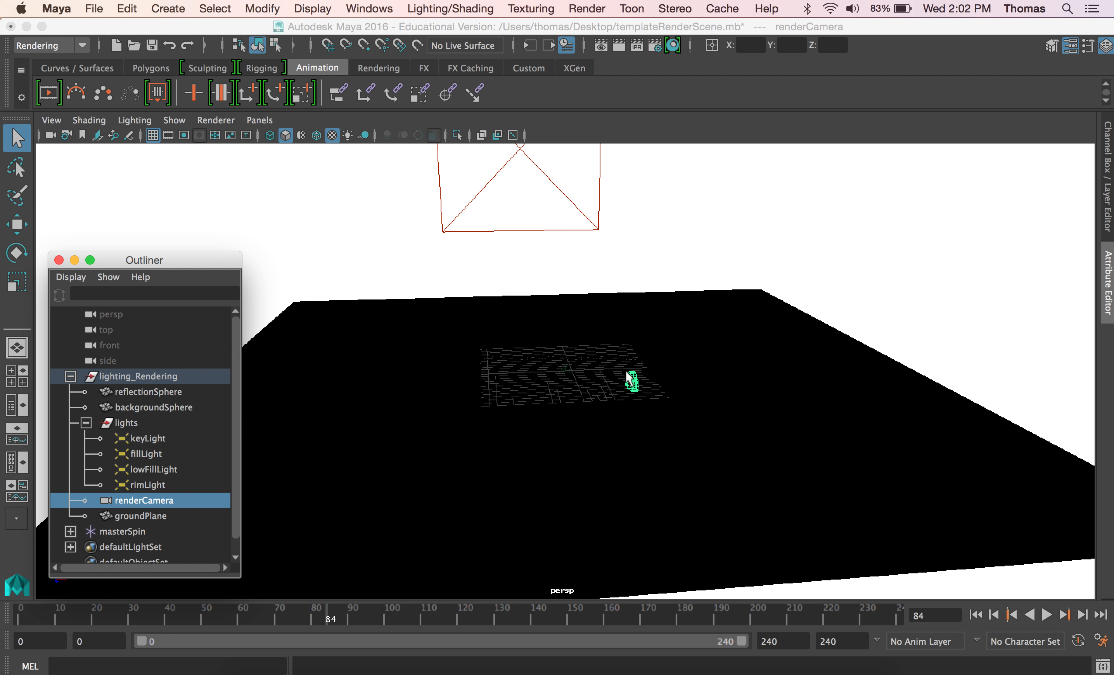
left_click(95, 3)
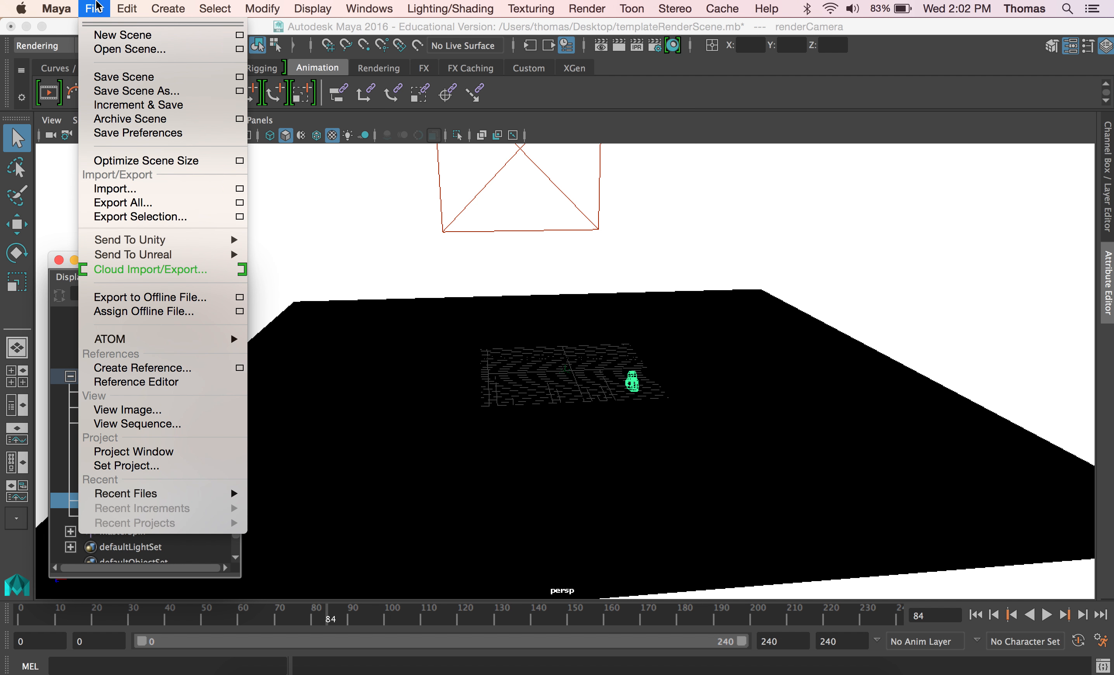
left_click(95, 3)
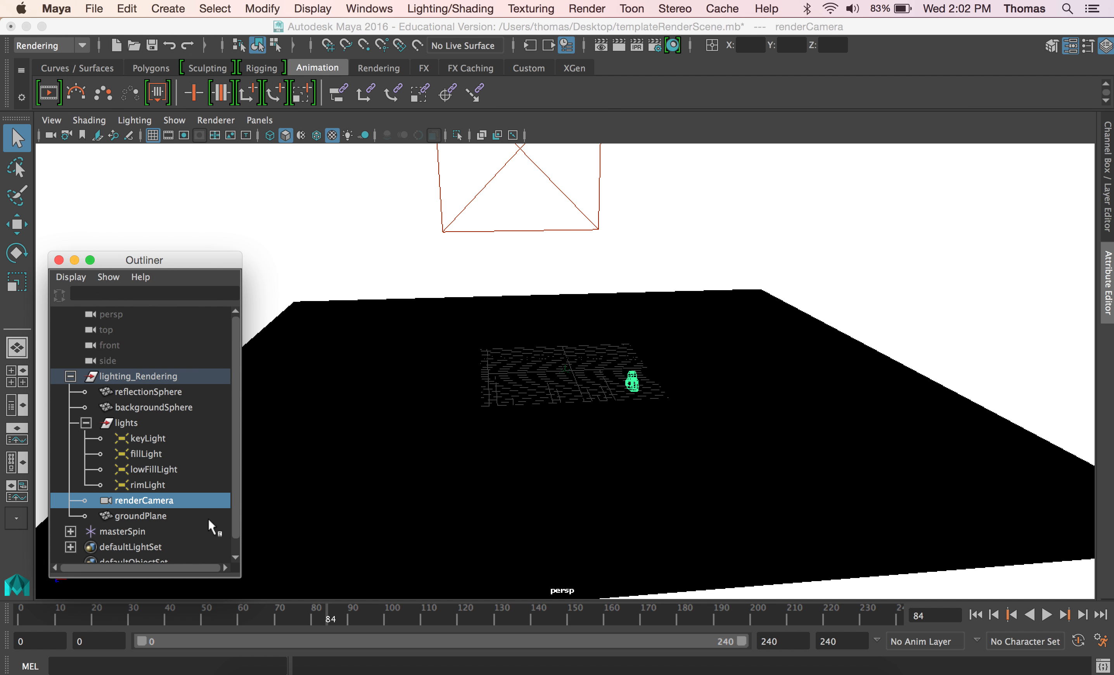
left_click(150, 532)
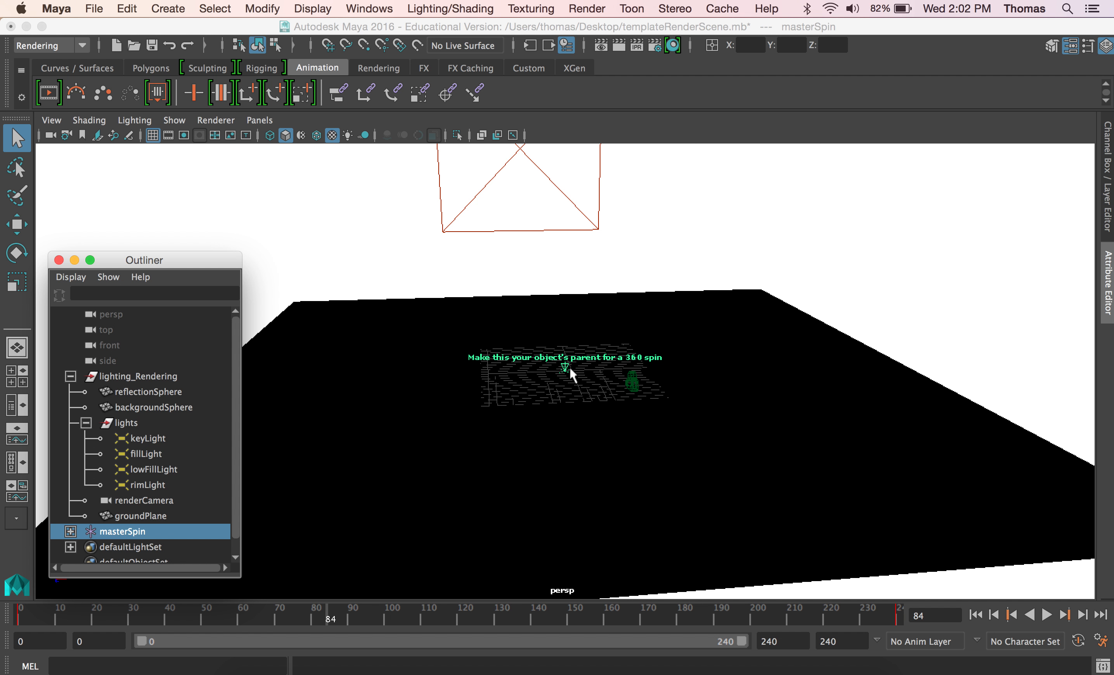
Import the scene file Dunny_3.mb from the Desktop folder.
left_click(95, 8)
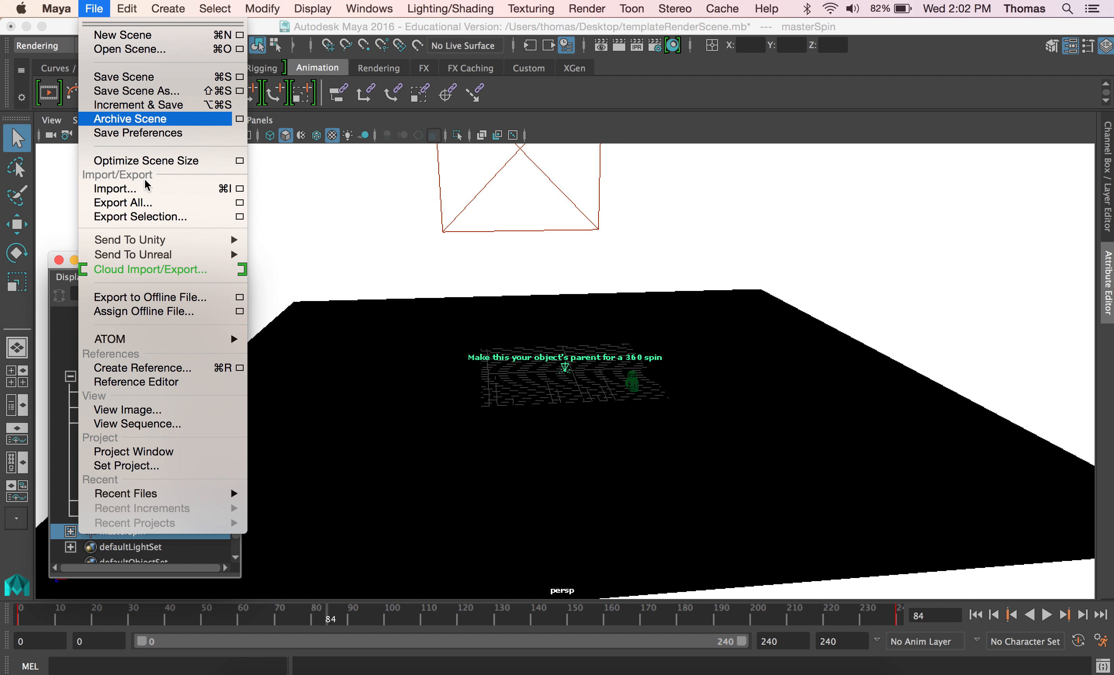
left_click(150, 198)
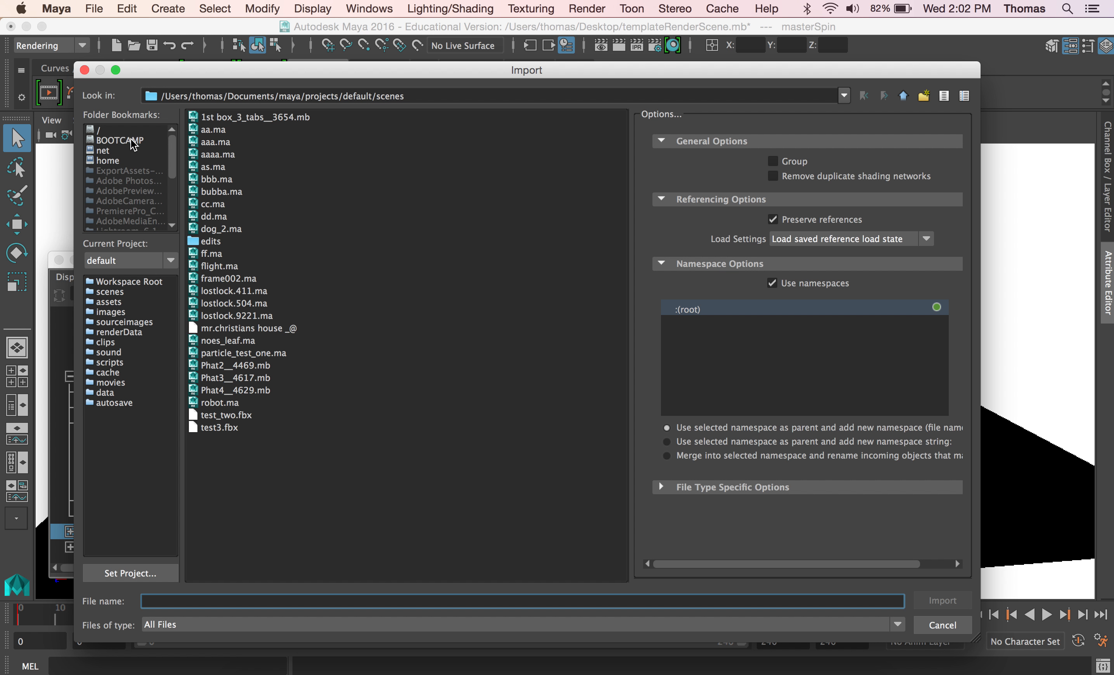
left_click_drag(172, 156, 171, 177)
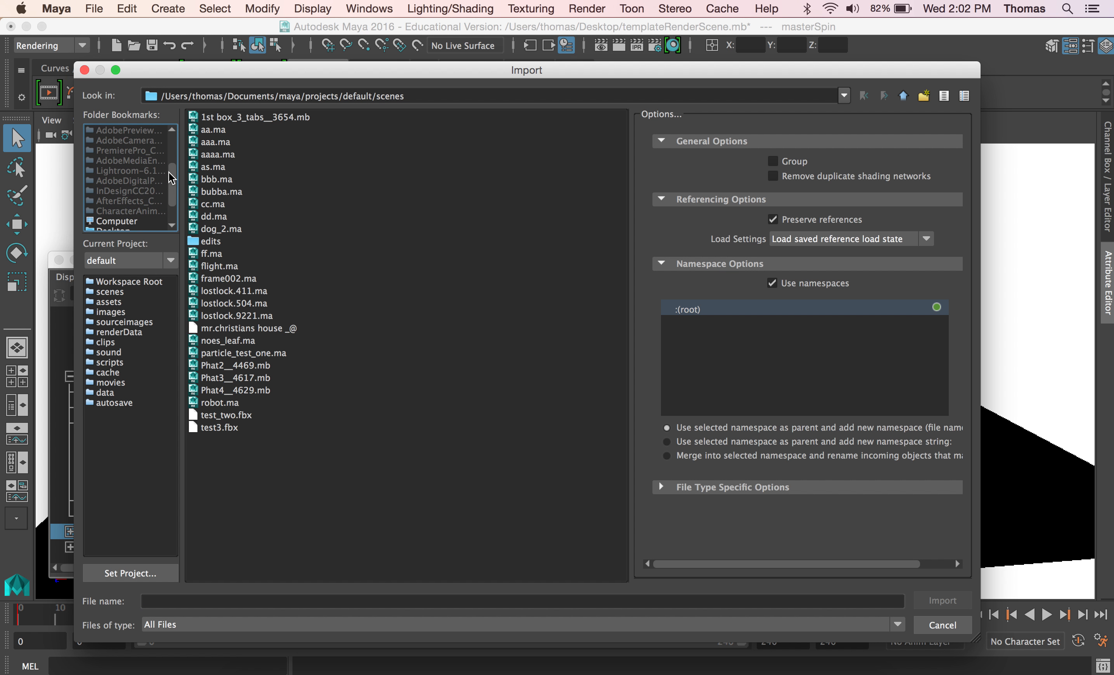
left_click(133, 221)
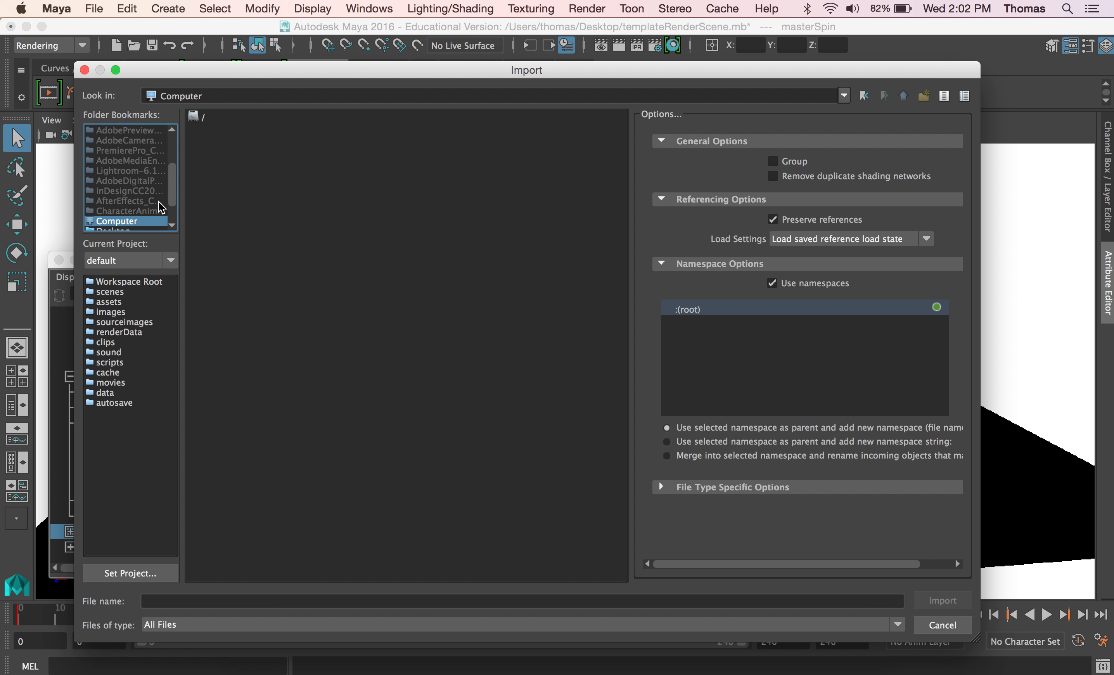
scroll(177, 206, "down", 3)
left_click(114, 201)
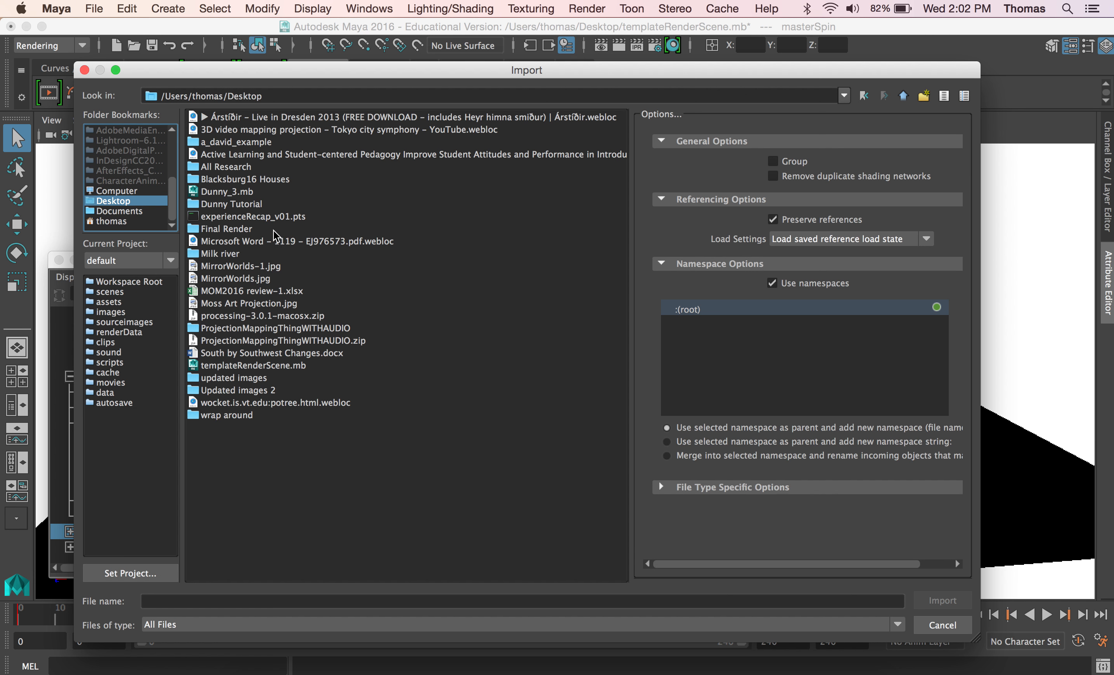
left_click(249, 192)
left_click(923, 599)
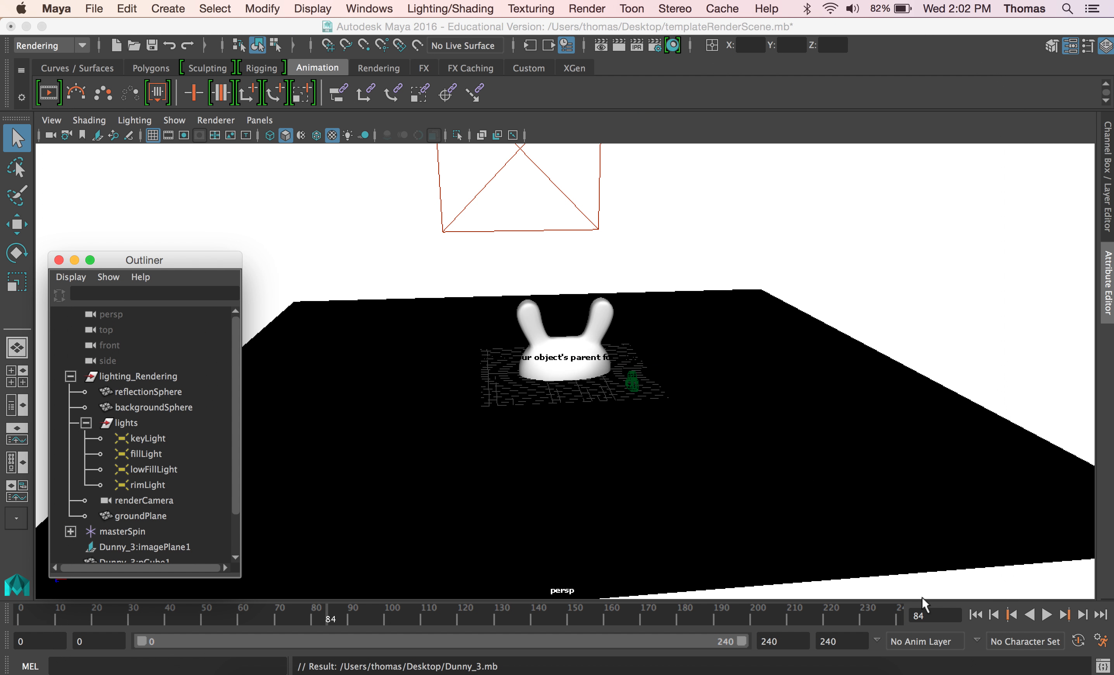
Move the imported Dunny mesh vertically so that its feet stand roughly on the ground plane.
left_click(591, 317)
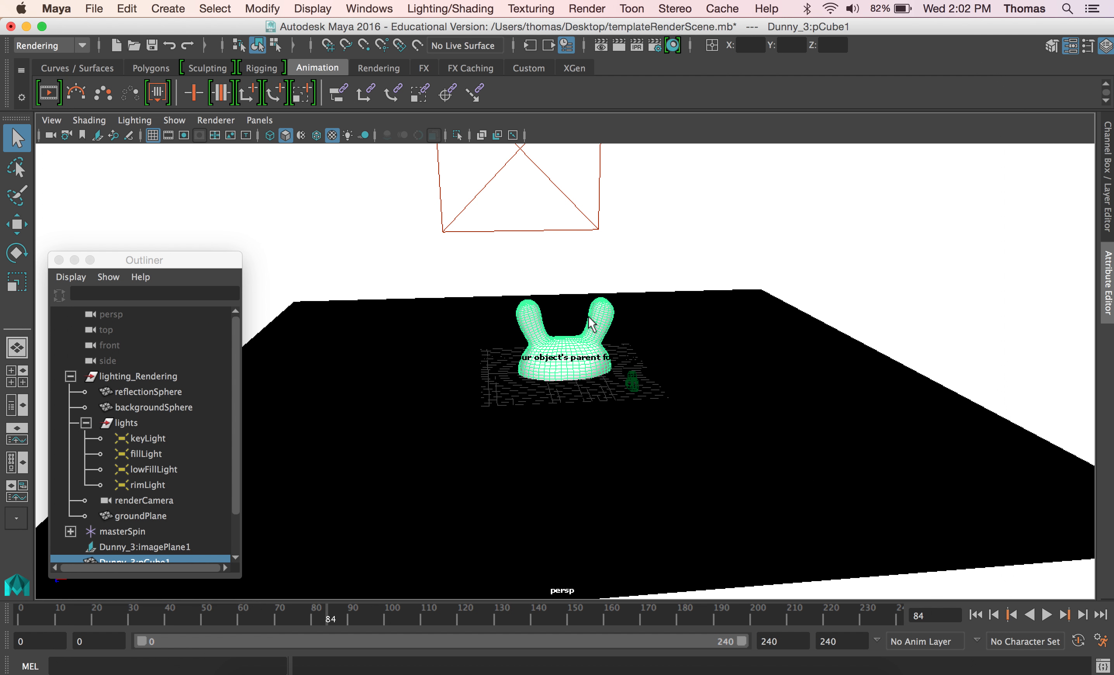
key("w")
left_click_drag(565, 318, 556, 229)
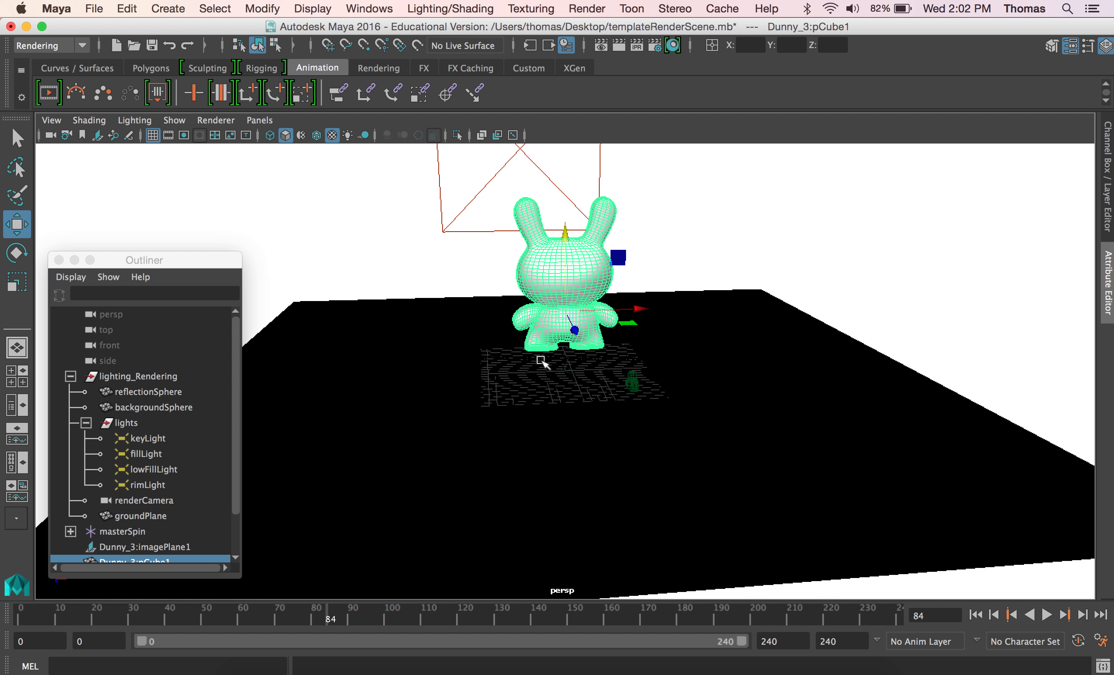
right_click_drag(430, 391, 590, 394, "alt")
left_click_drag(589, 392, 609, 375, "alt")
left_click_drag(566, 194, 566, 237)
Fine-tune the Dunny's position in the front view, centring it over masterSpin with its feet on the ground line.
key("space")
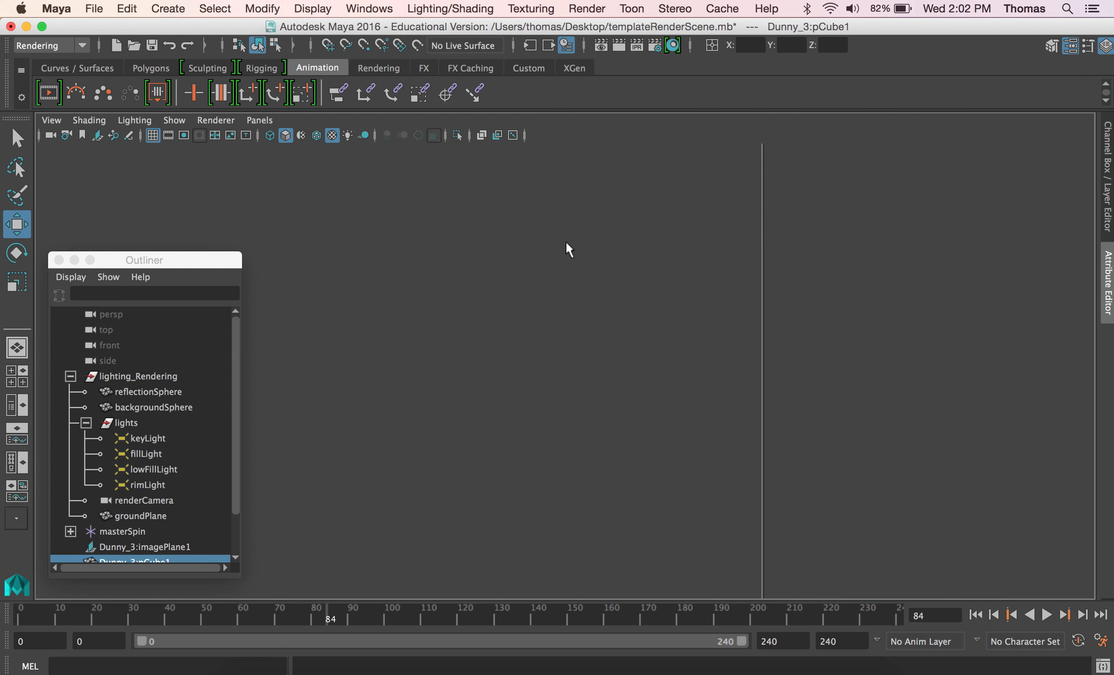
key("space")
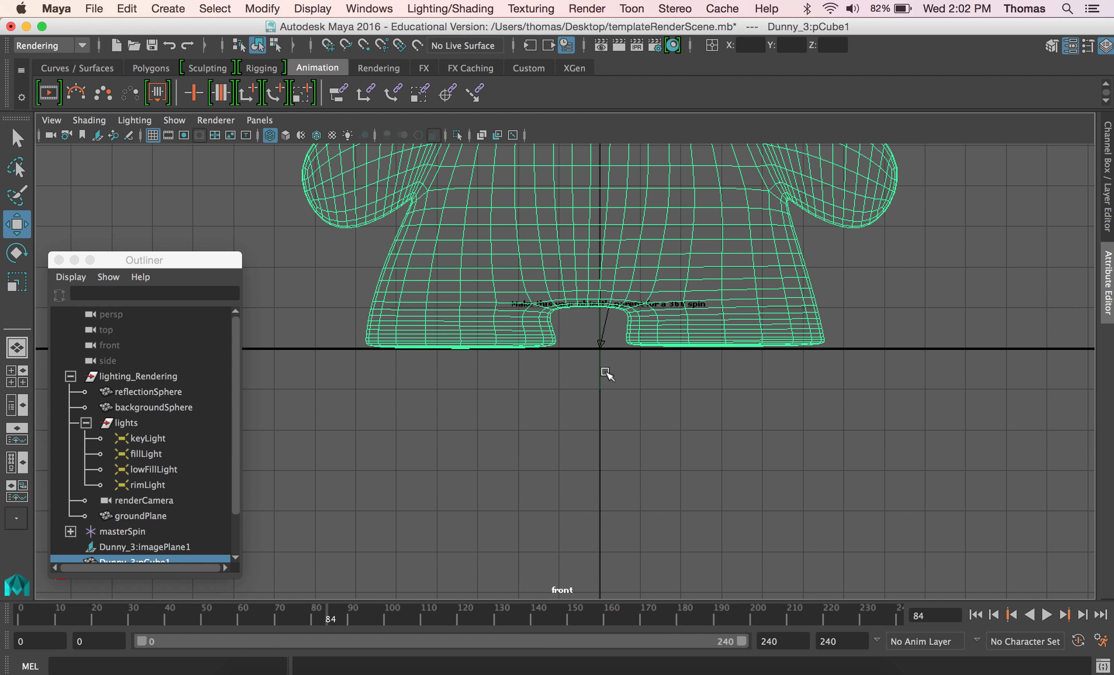
key("f")
mouse_move(676, 208)
left_mouse_down()
mouse_move(667, 208)
mouse_move(677, 208)
left_mouse_up()
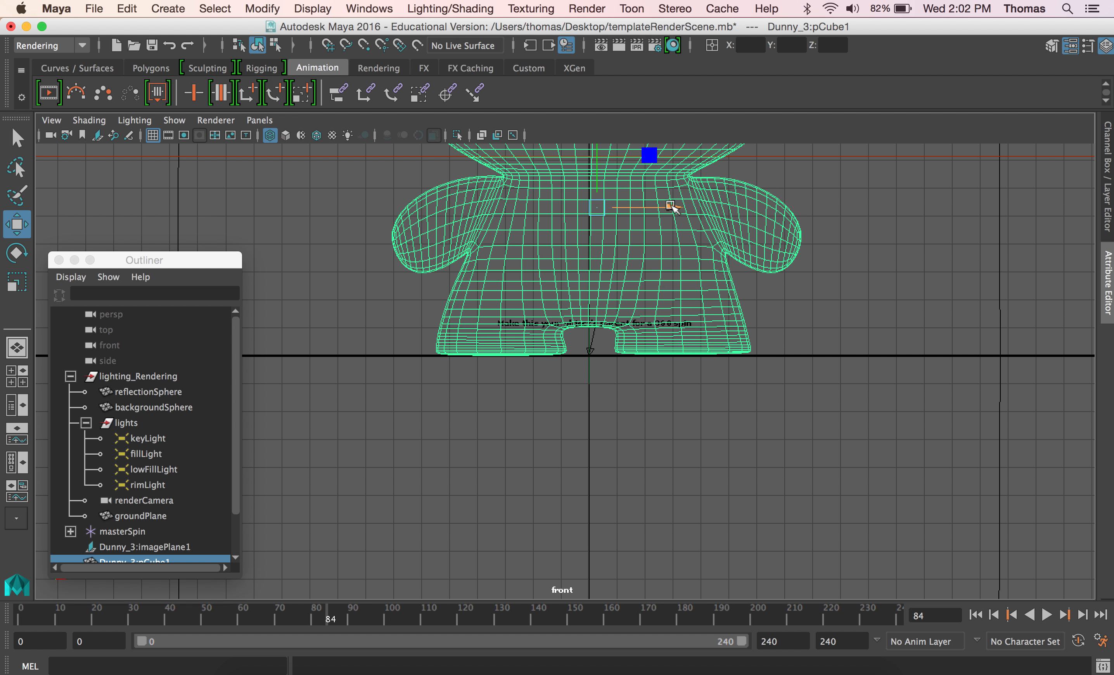
left_click_drag(602, 186, 604, 182)
right_click_drag(507, 326, 953, 362, "alt")
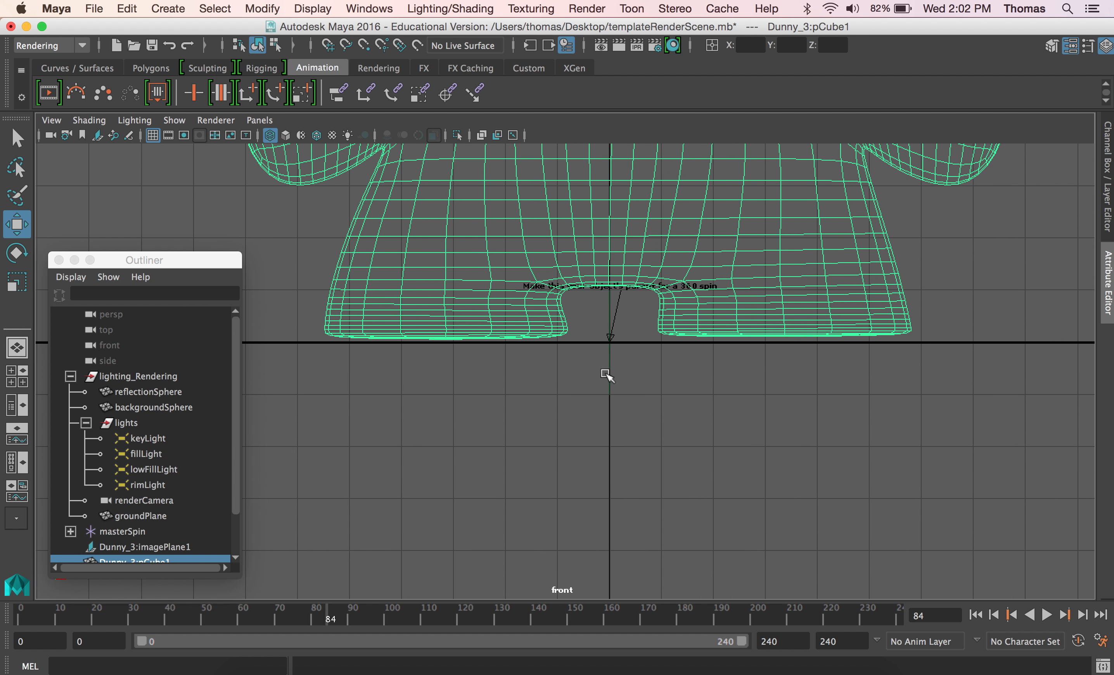
Try parenting the Dunny mesh to the masterSpin control at frame 84.
key("space")
key("space")
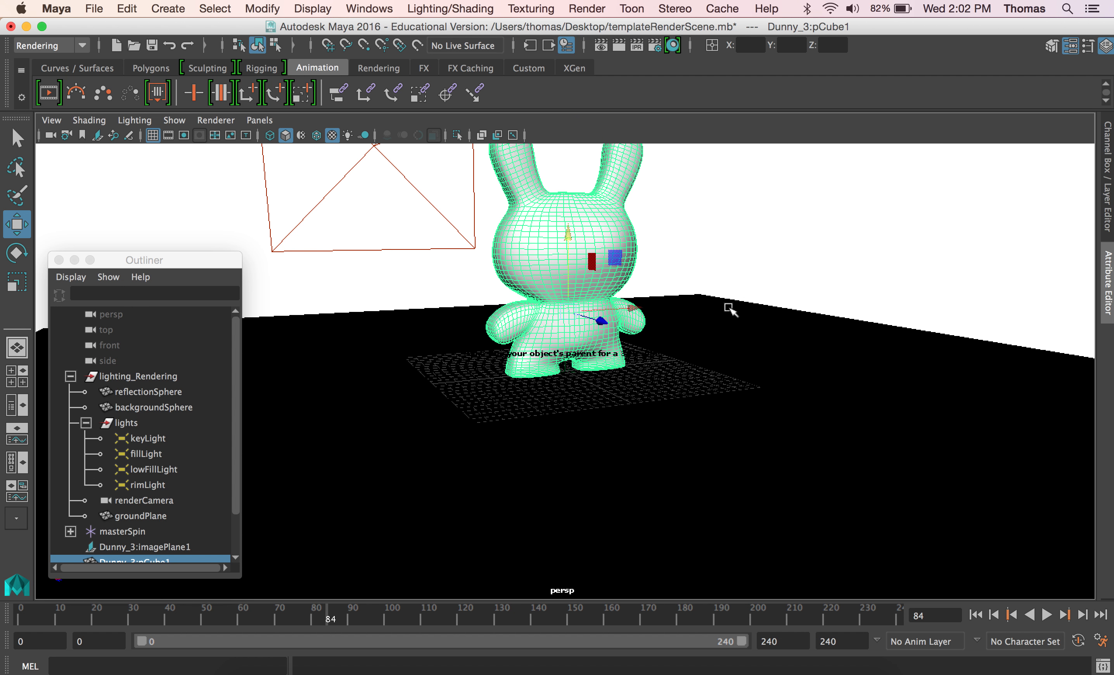
key("space")
key("space")
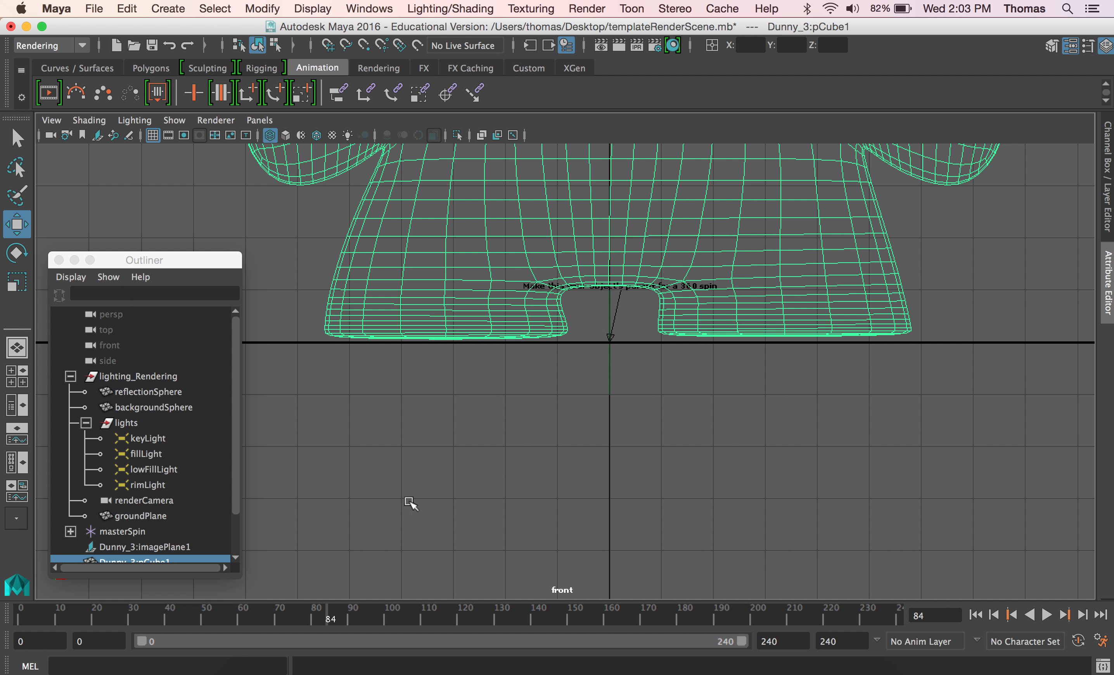
left_click(610, 374, "shift")
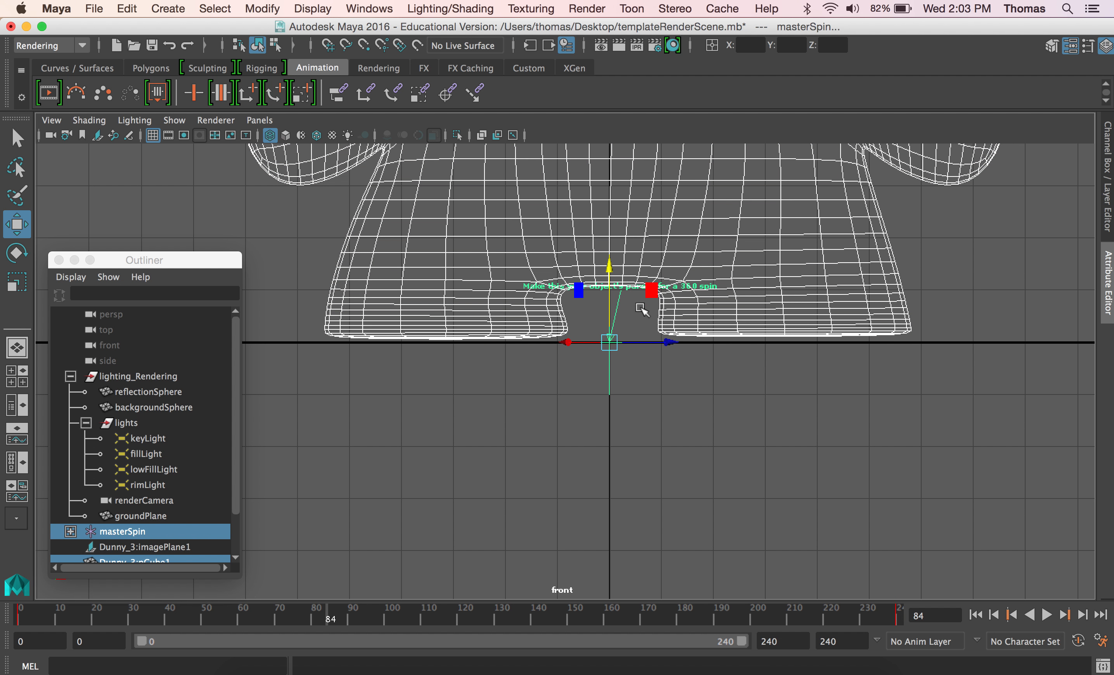
key("p")
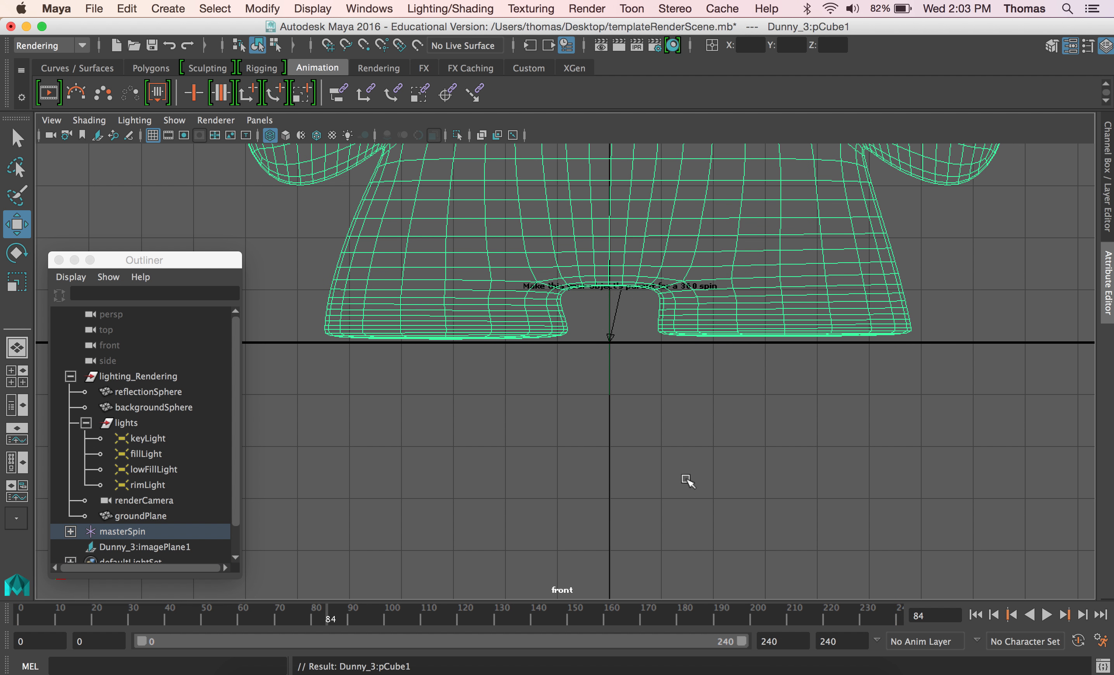
Play and scrub the spin animation in the front and perspective views to check the Dunny's rotation, rewinding to frame 0.
mouse_move(29, 611)
left_mouse_down()
mouse_move(93, 619)
mouse_move(20, 617)
left_mouse_up()
left_click(1047, 614)
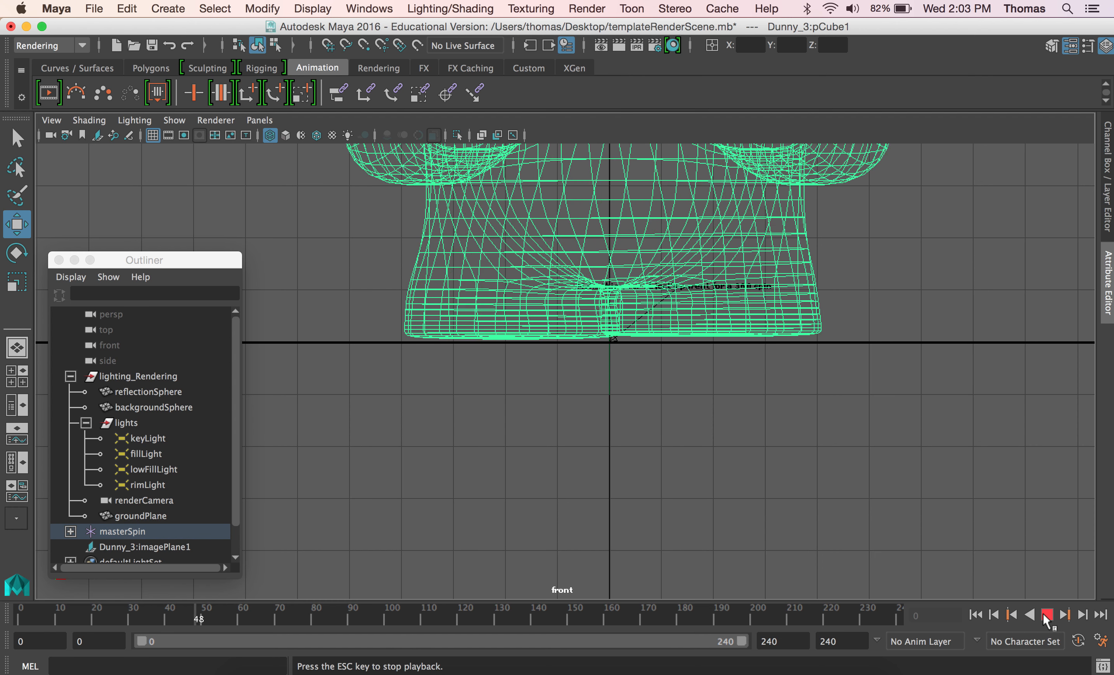
left_click(1047, 615)
left_click(976, 615)
key("space")
key("space")
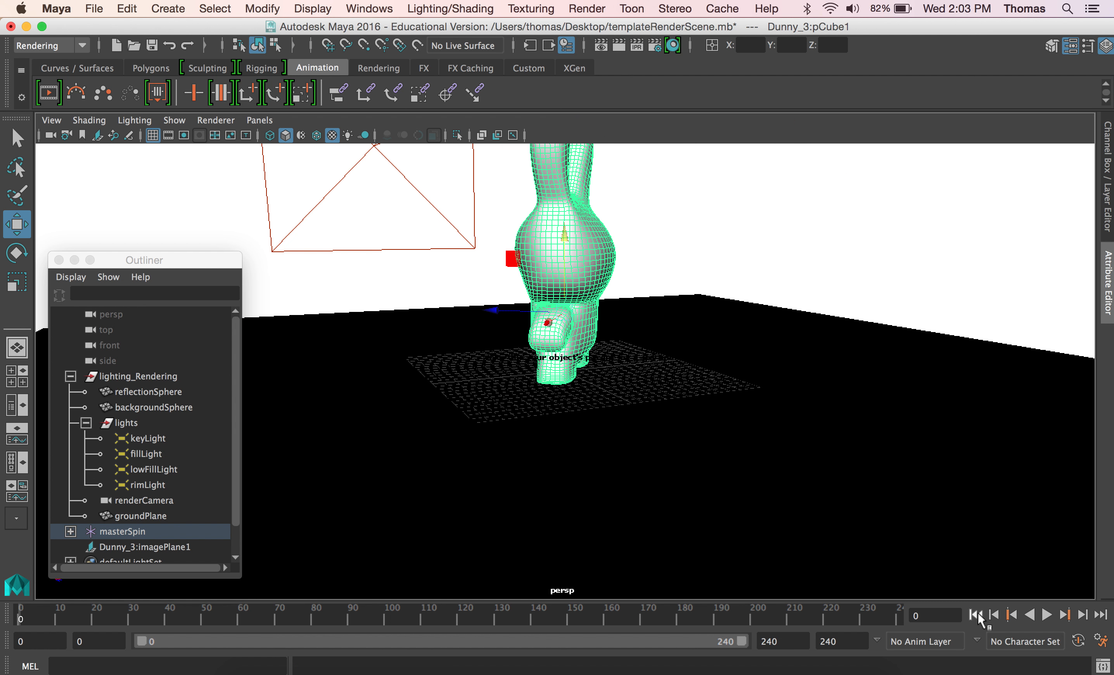
left_click_drag(429, 611, 7, 614)
Undo the Dunny's parenting and its last small vertical move, and play the timeline to check that it is detached.
key("ctrl+z")
key("ctrl+z")
key("ctrl+z")
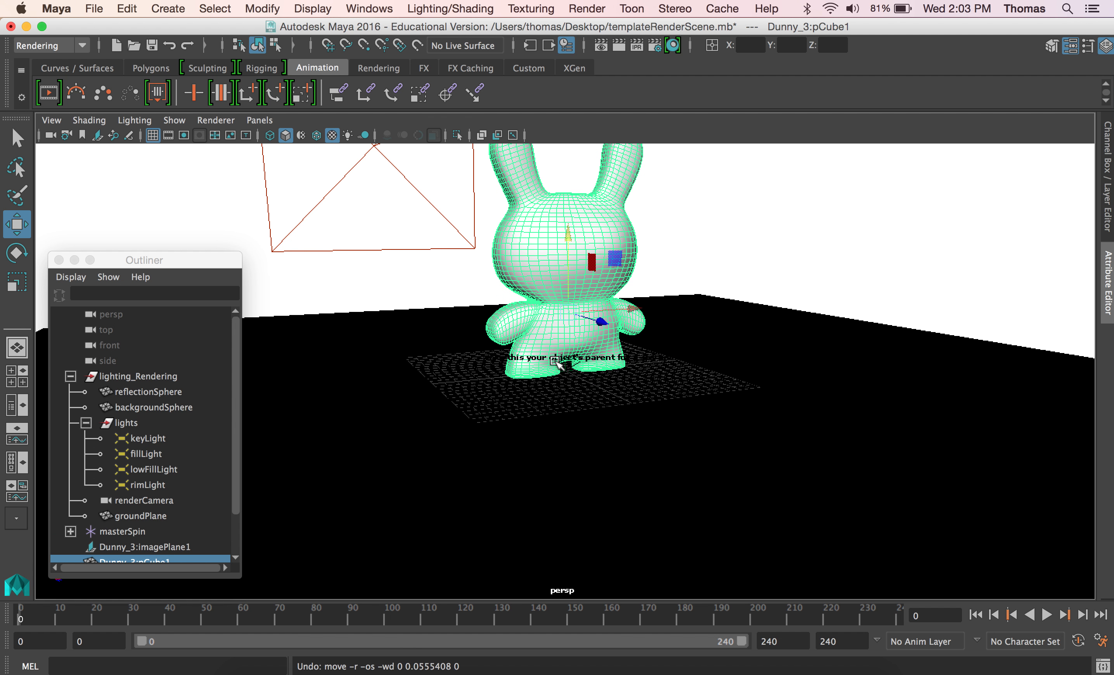
key("alt+v")
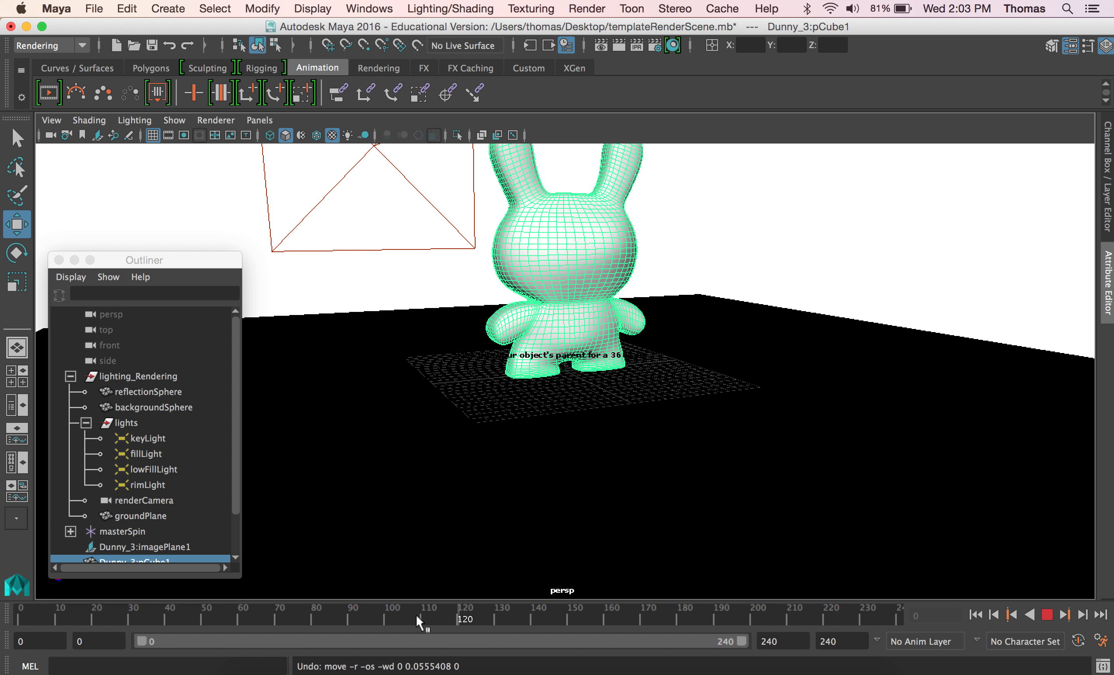
key("alt+v")
Parent the Dunny mesh to the masterSpin control at frame 0, using the front view to pick the control.
key("space")
key("space")
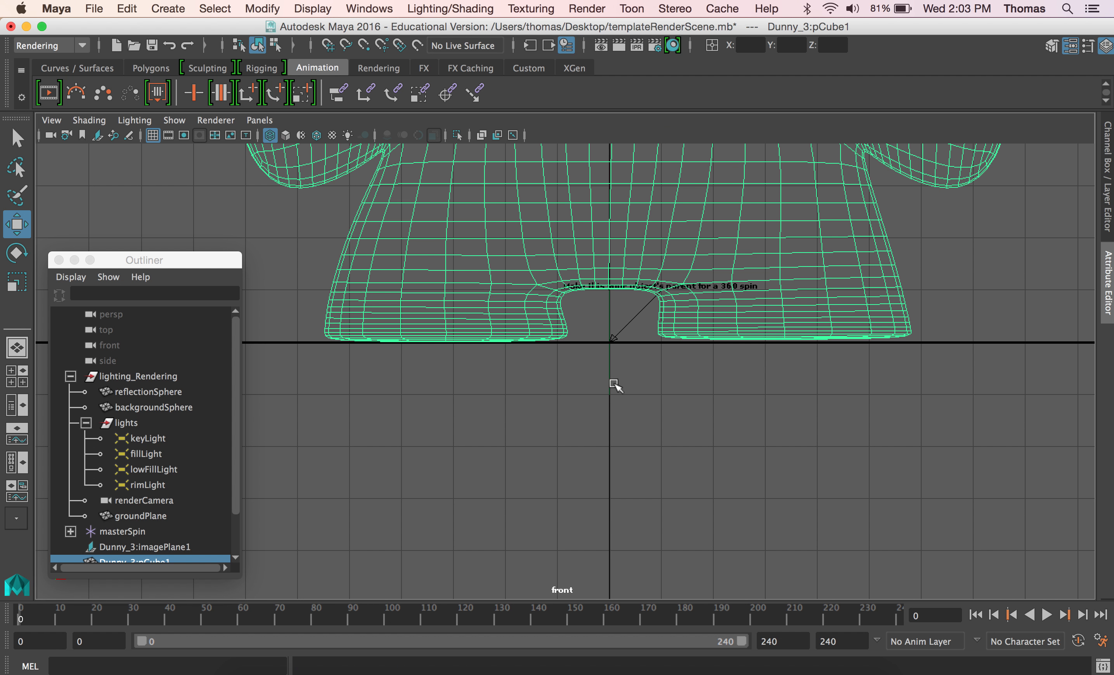
left_click(610, 370, "shift")
key("p")
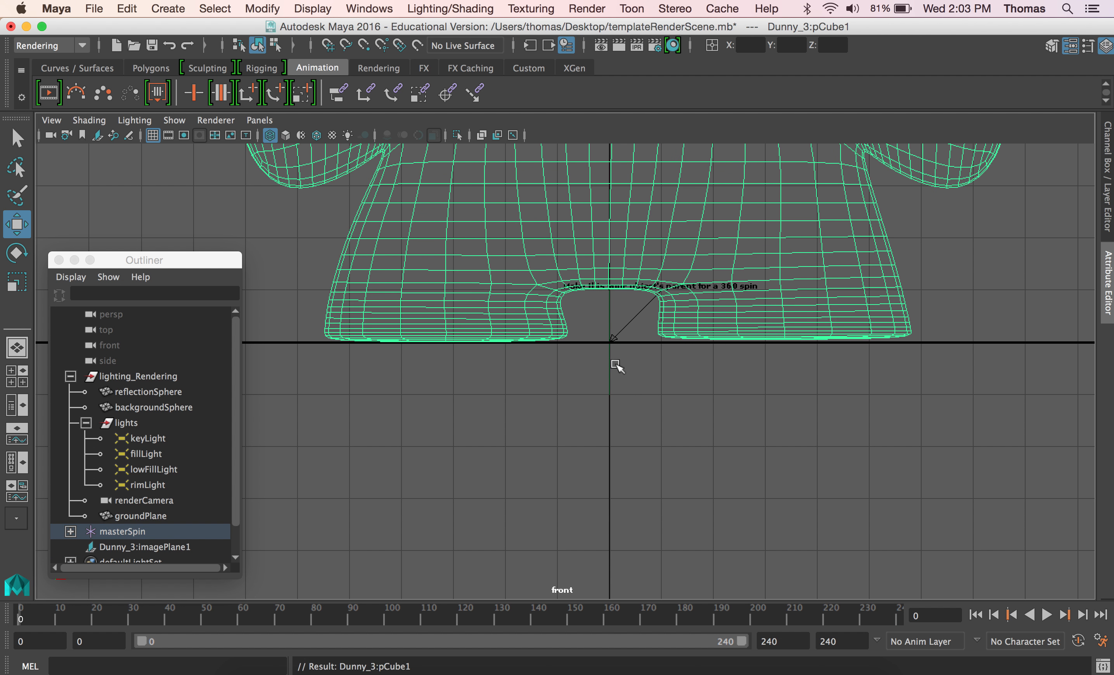
Play the Dunny's spin animation in the perspective view to check it, and return to frame 0.
key("space")
key("space")
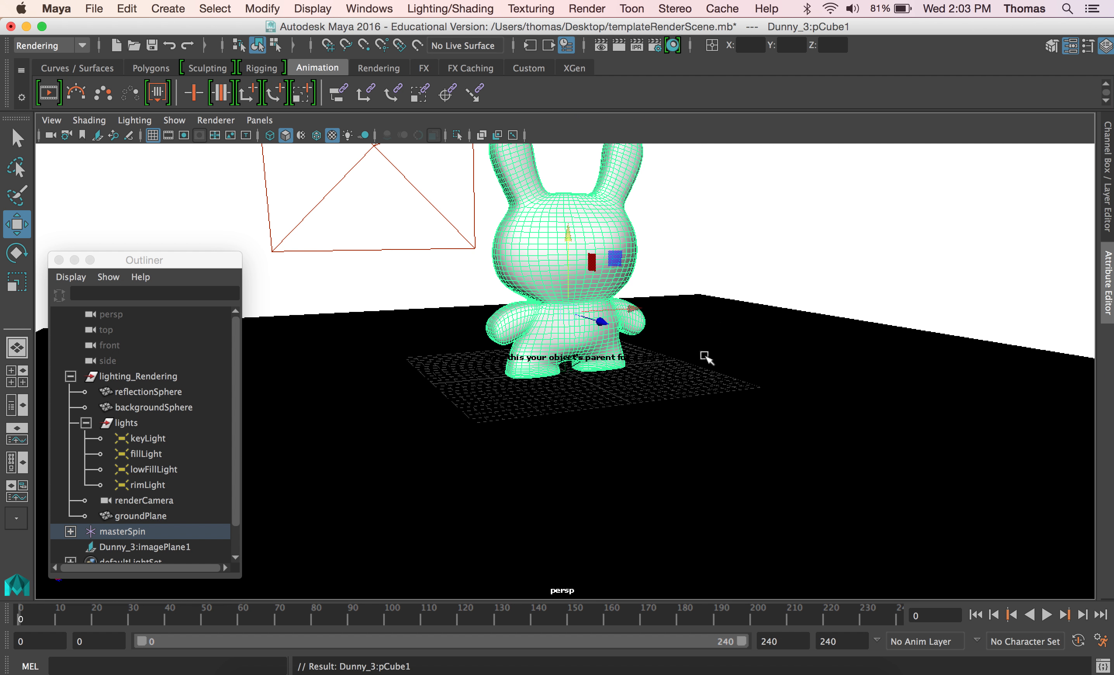
left_click_drag(687, 372, 654, 373, "alt")
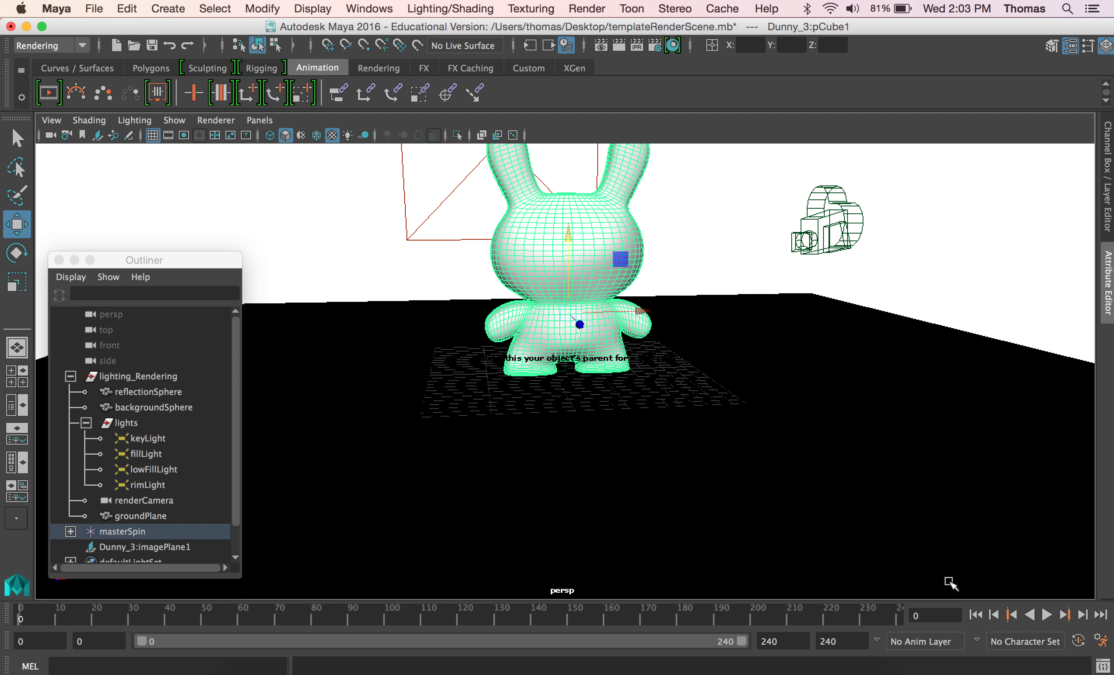
left_click(1047, 615)
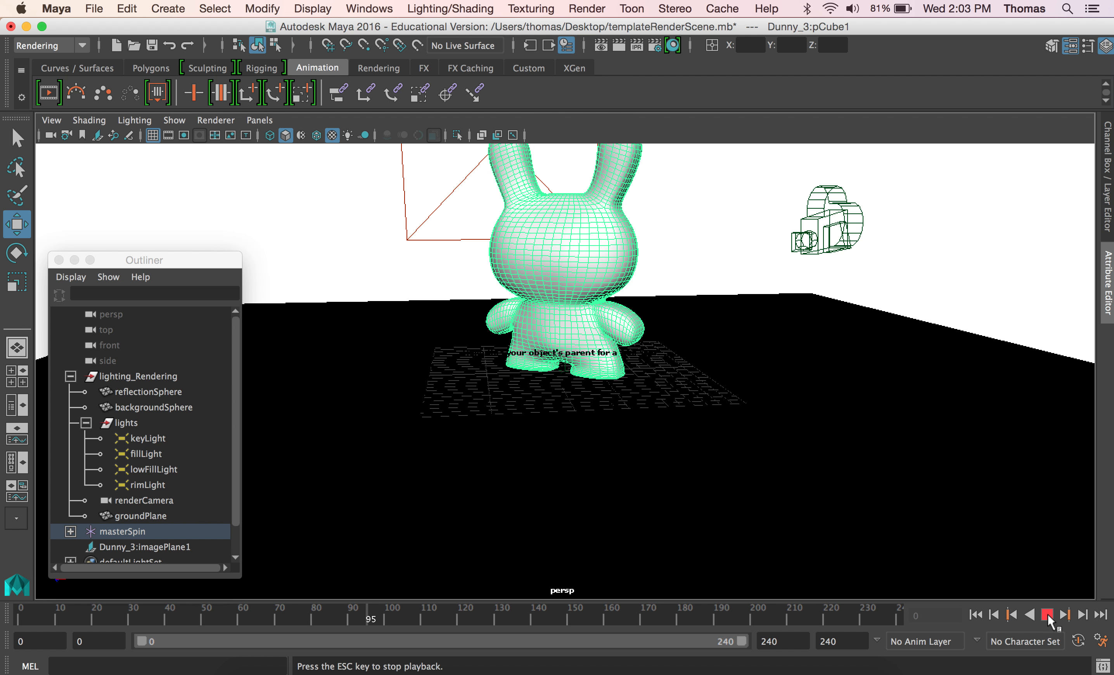
left_click(1048, 615)
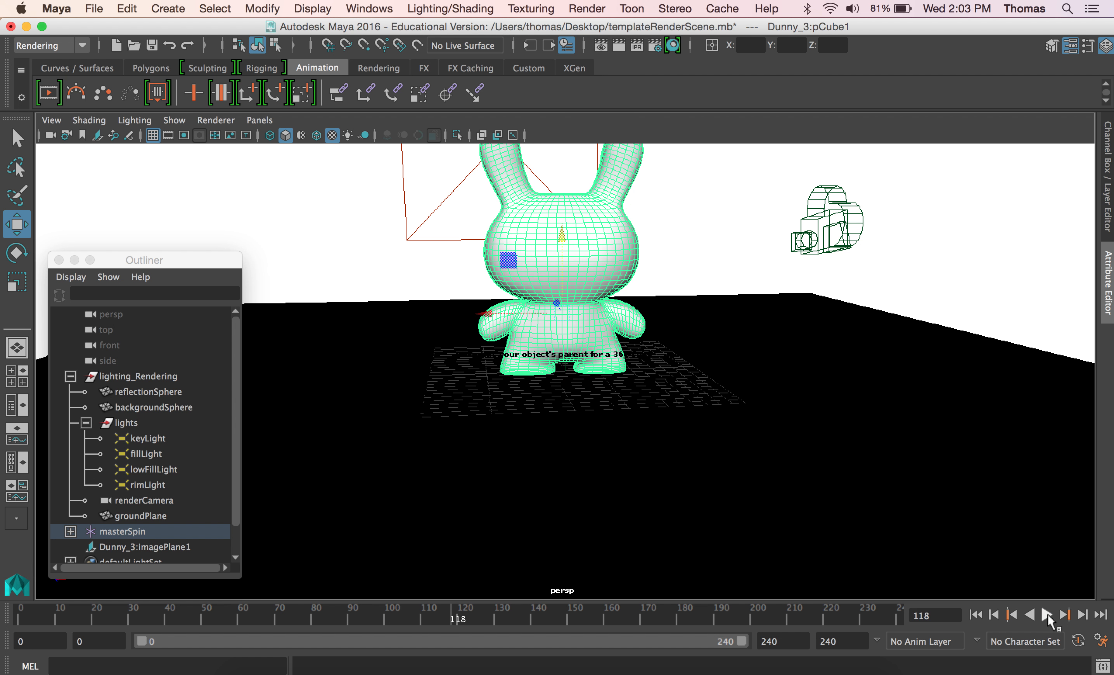
left_click(975, 615)
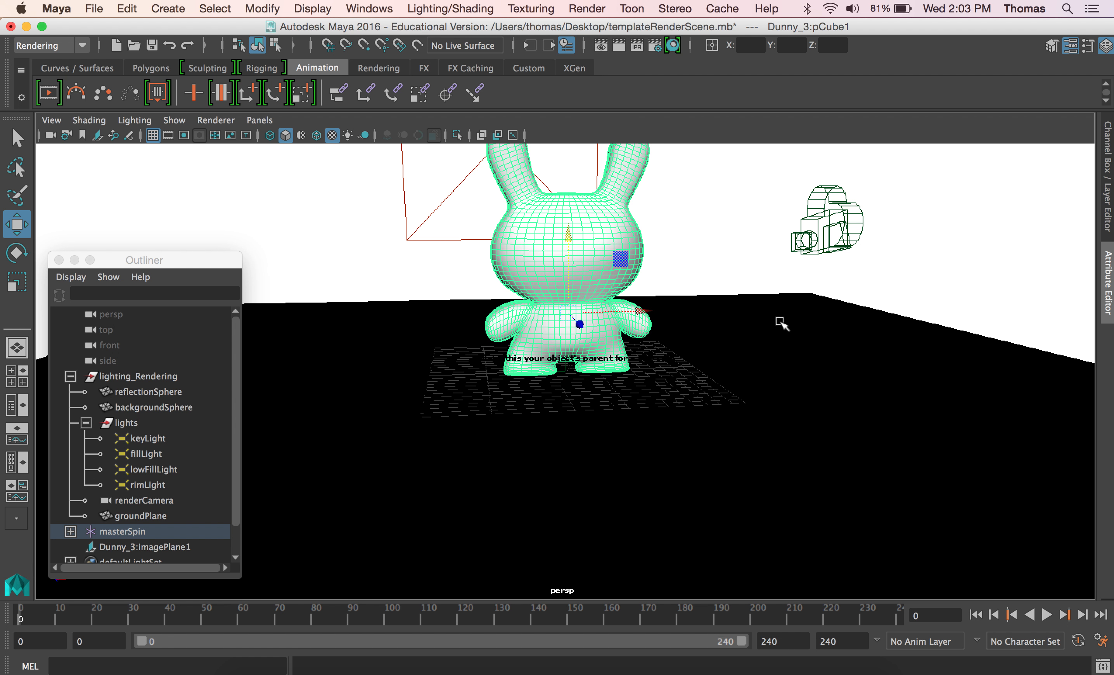
Look through renderCamera, frame the whole Dunny in its resolution gate, and set a keyframe on the camera at frame 0.
left_click_drag(781, 321, 762, 389, "alt")
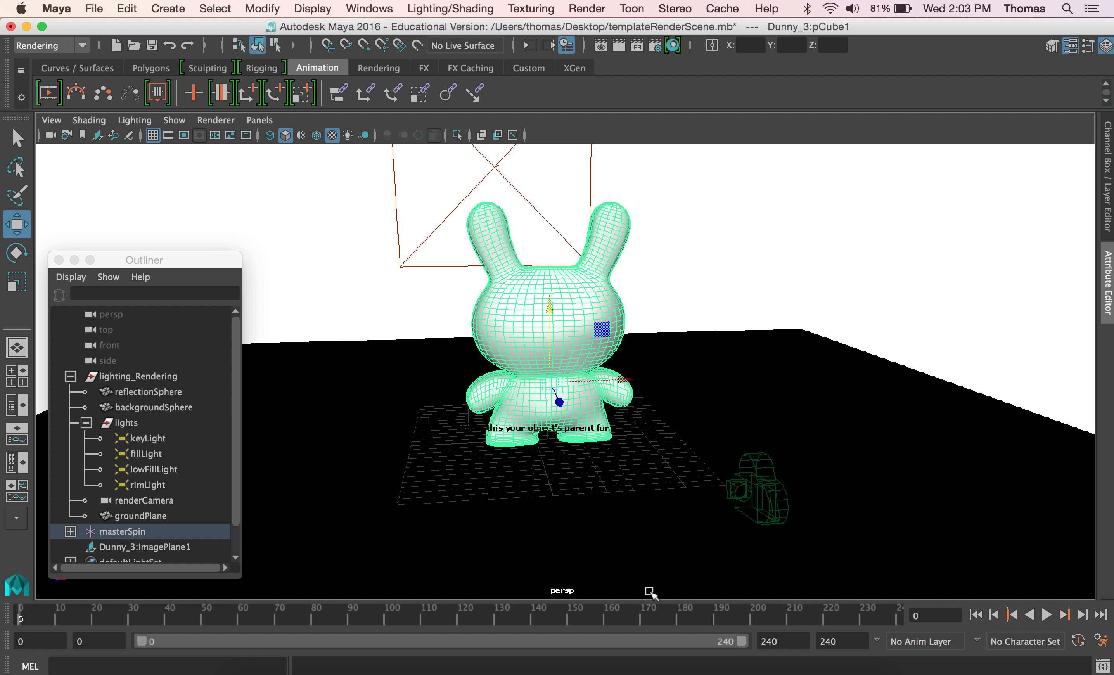
left_click(260, 119)
mouse_move(268, 138)
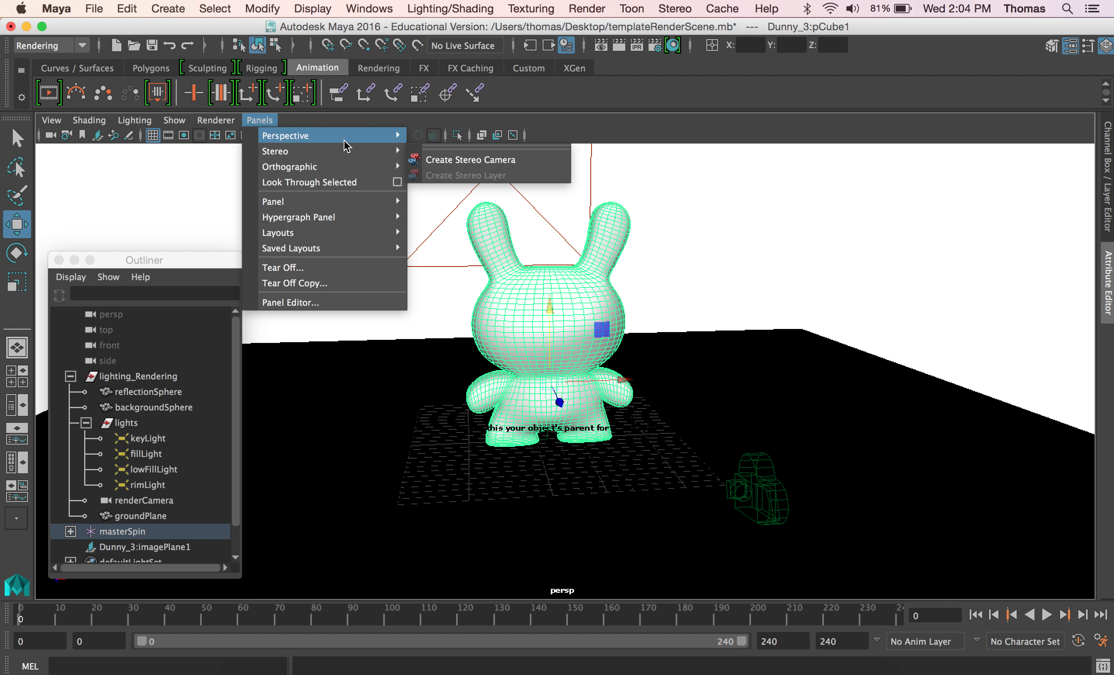
mouse_move(345, 138)
left_click(450, 153)
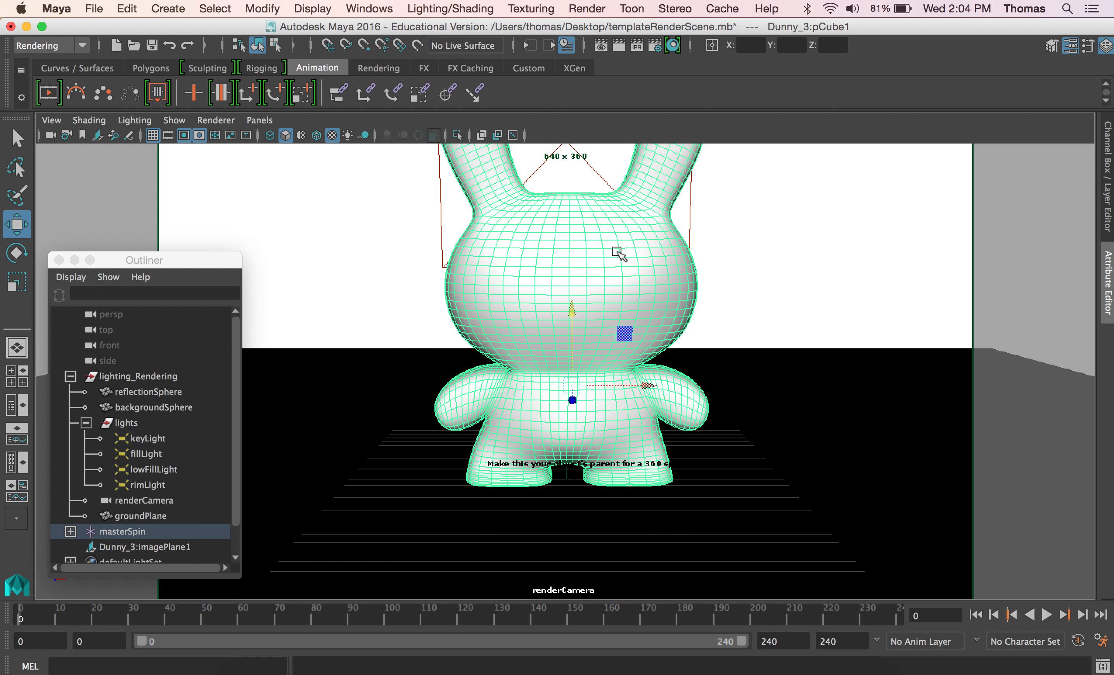
scroll(619, 273, "down", 5)
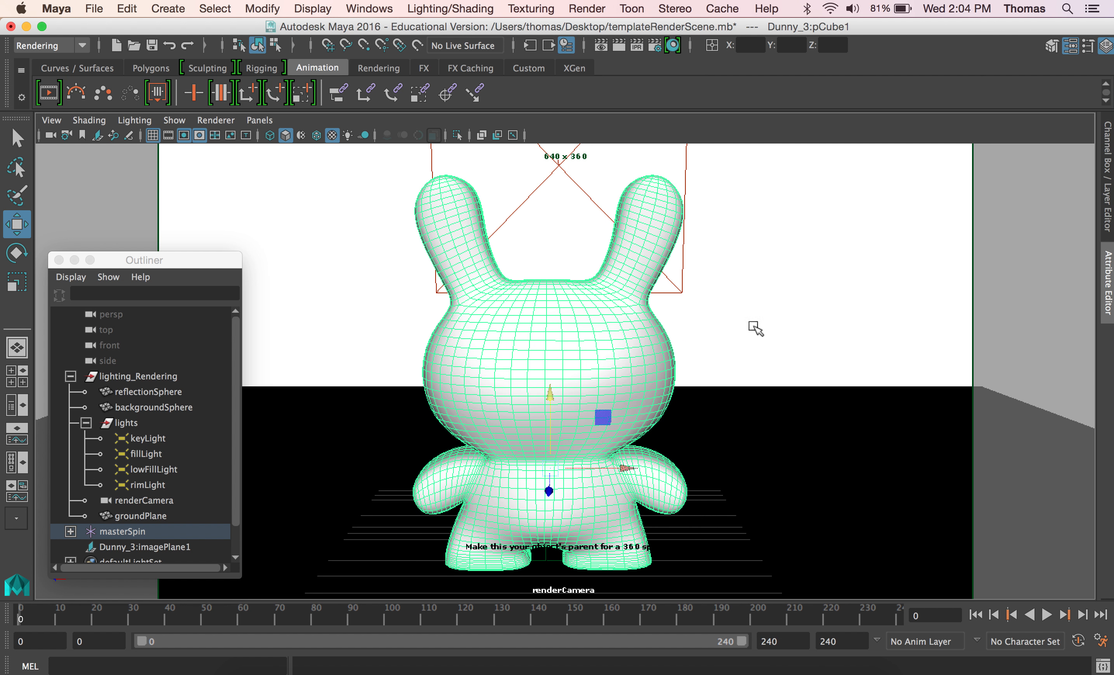
scroll(550, 308, "up", 2)
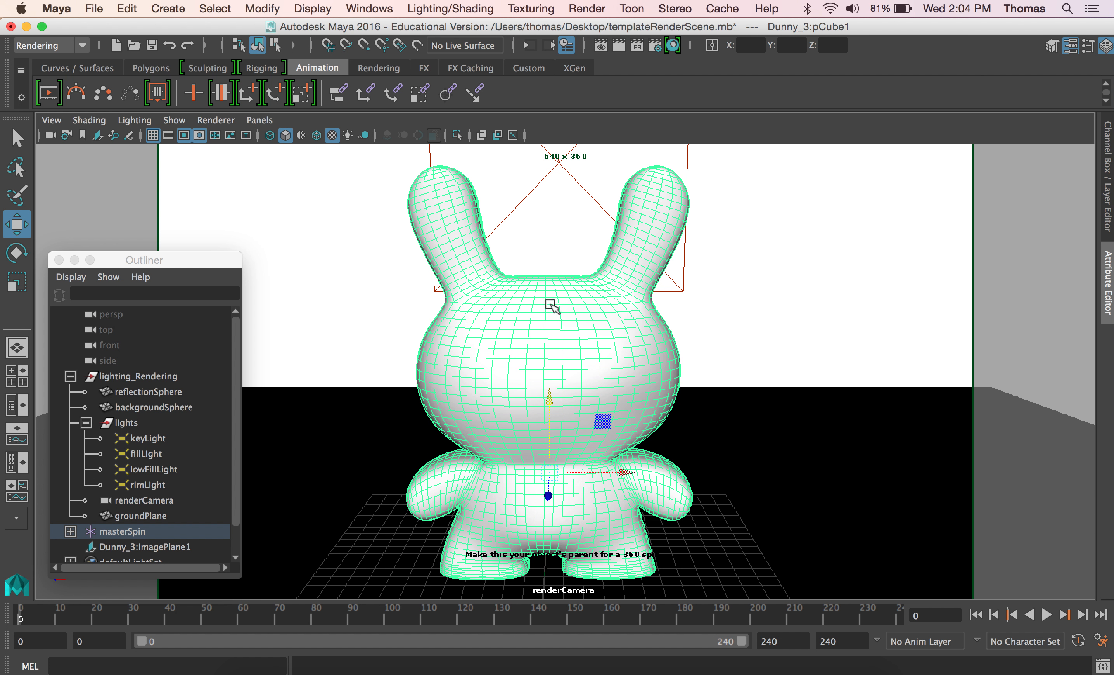
middle_click_drag(550, 305, 550, 297, "alt")
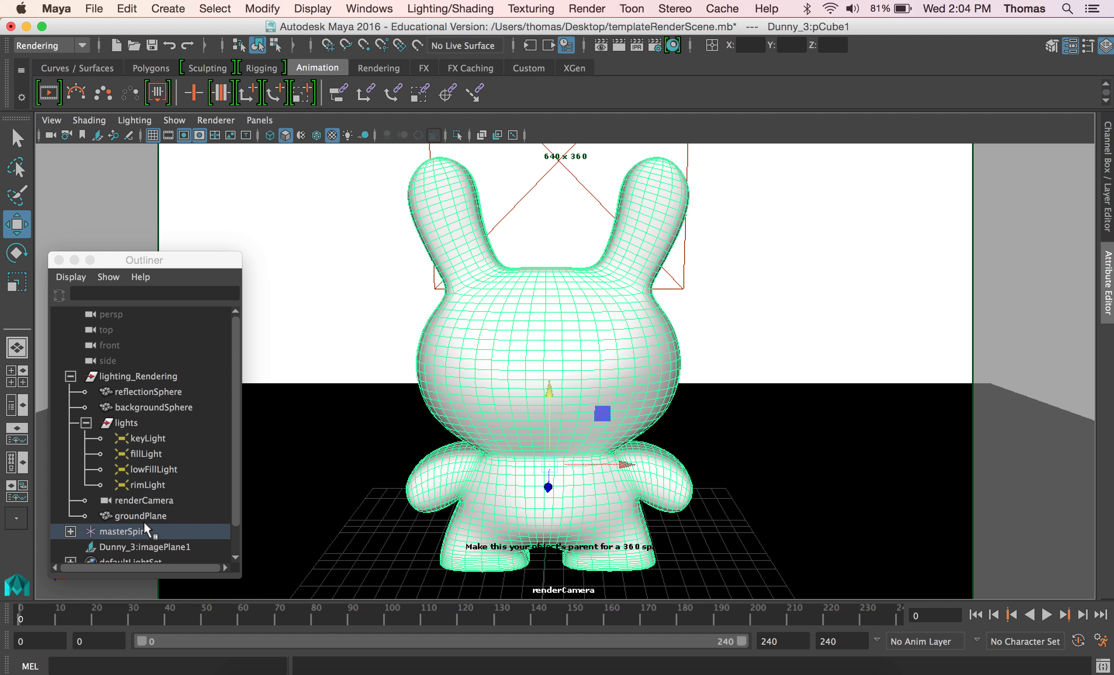
left_click(151, 501)
key("s")
Scrub and play the spin through renderCamera to test its keyed framing, and return to frame 0.
left_click_drag(28, 614, 214, 610)
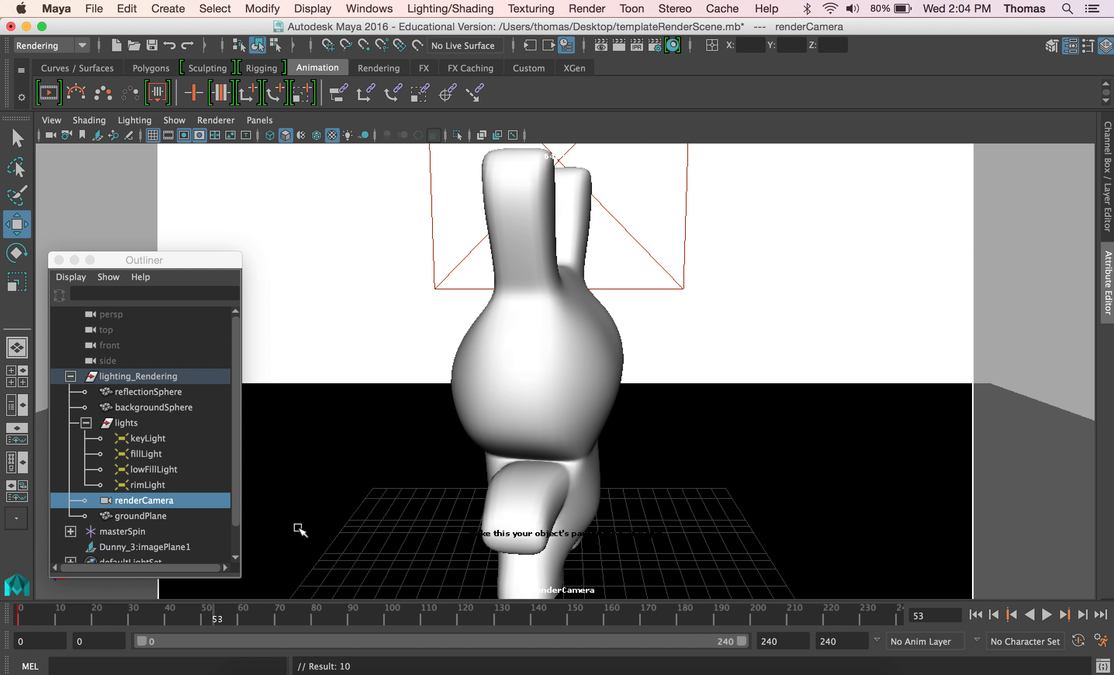
left_click_drag(396, 433, 398, 451, "alt")
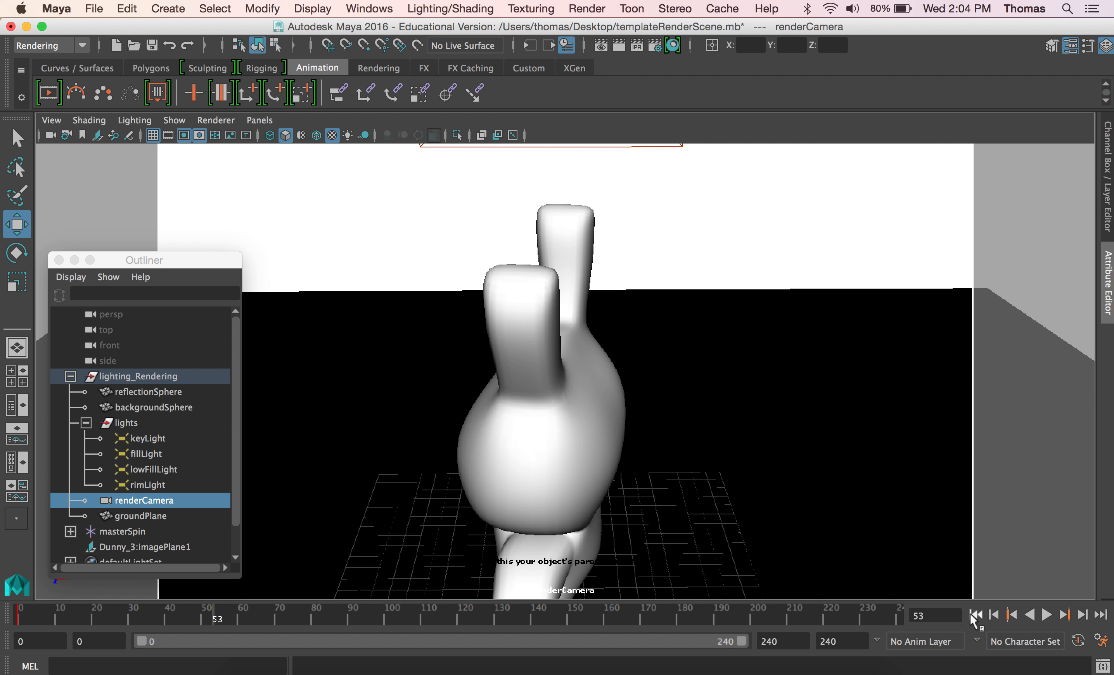
left_click(975, 615)
left_click(1047, 615)
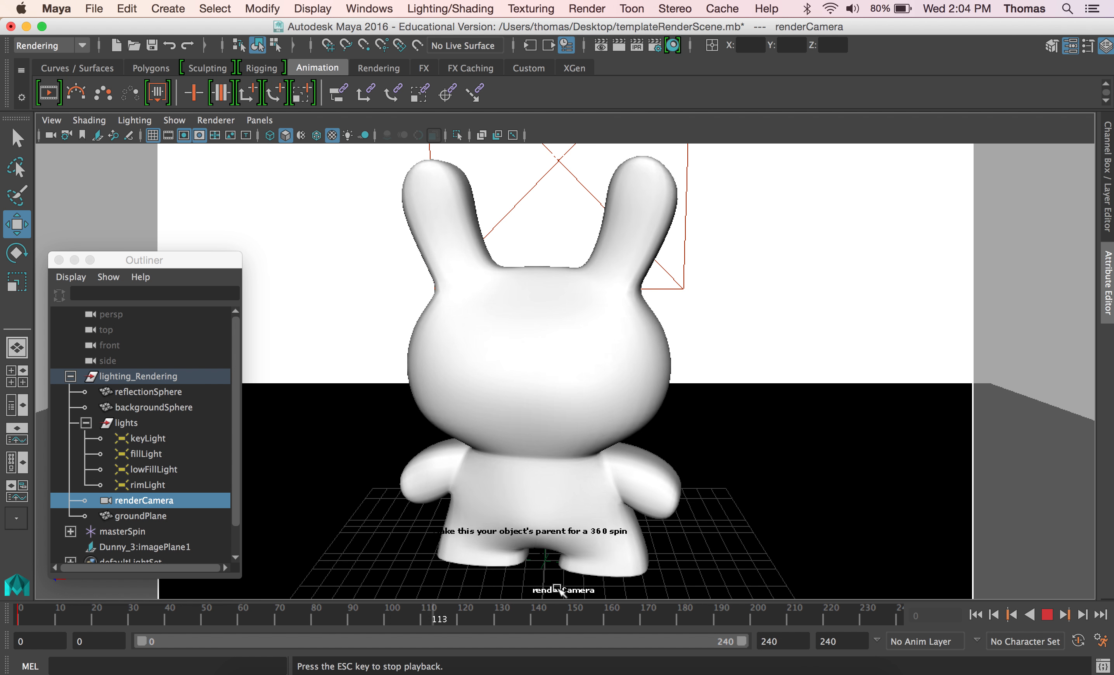
left_click(1047, 614)
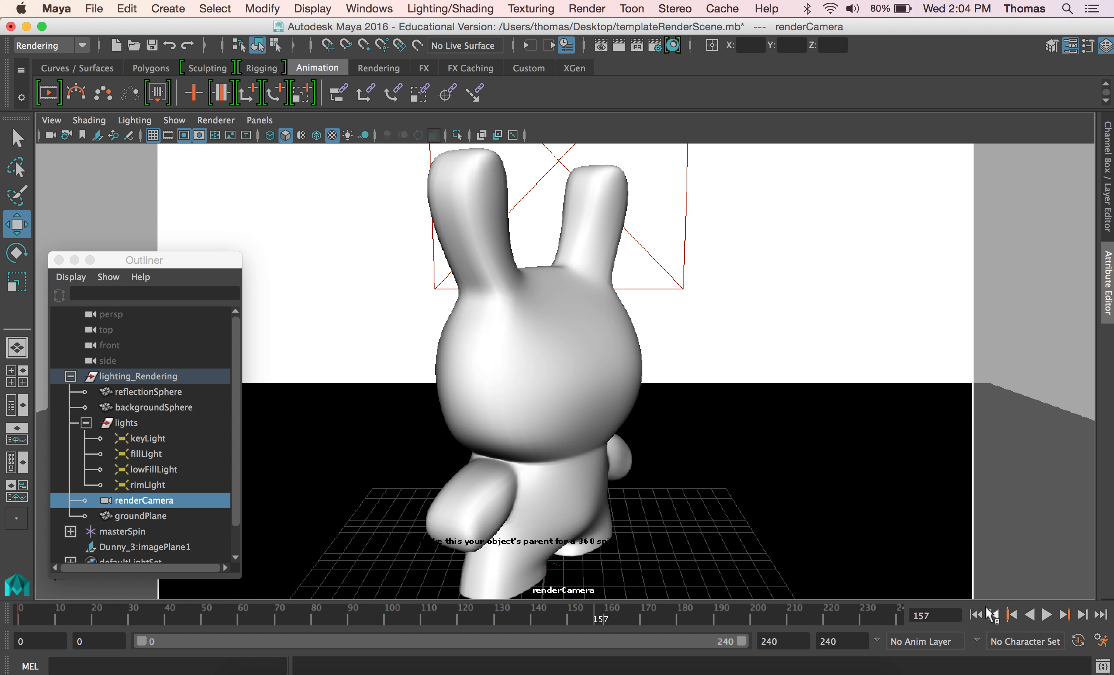
left_click(977, 614)
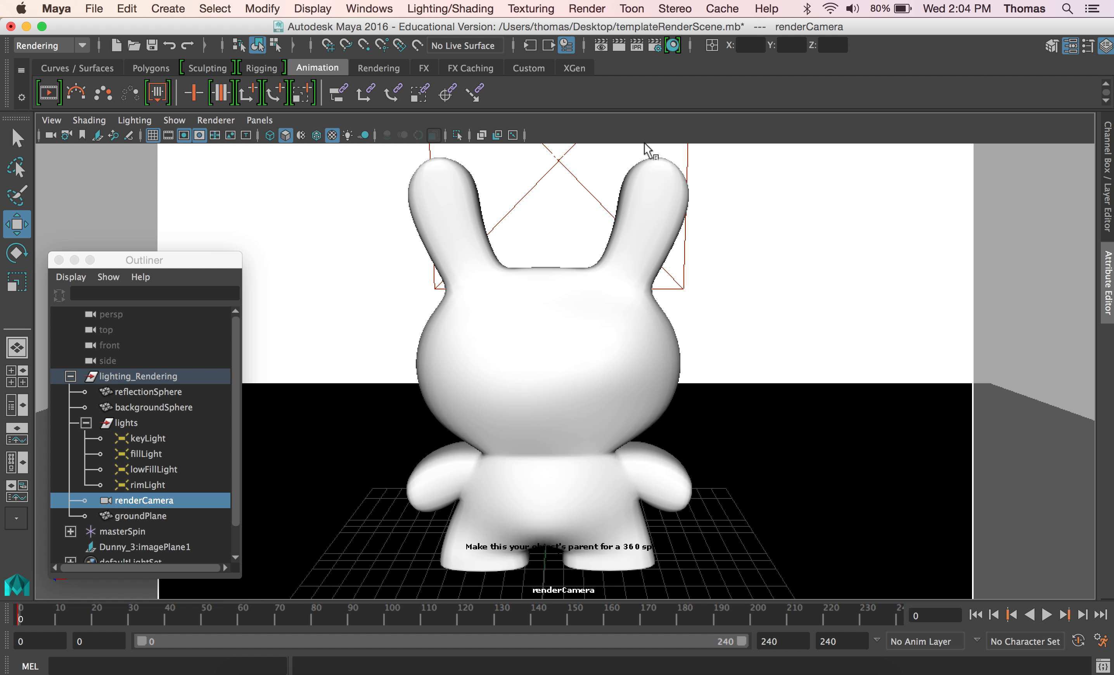
Render frame 0 from renderCamera with mental ray to check the Dunny's shading, and close the render window.
left_click(618, 46)
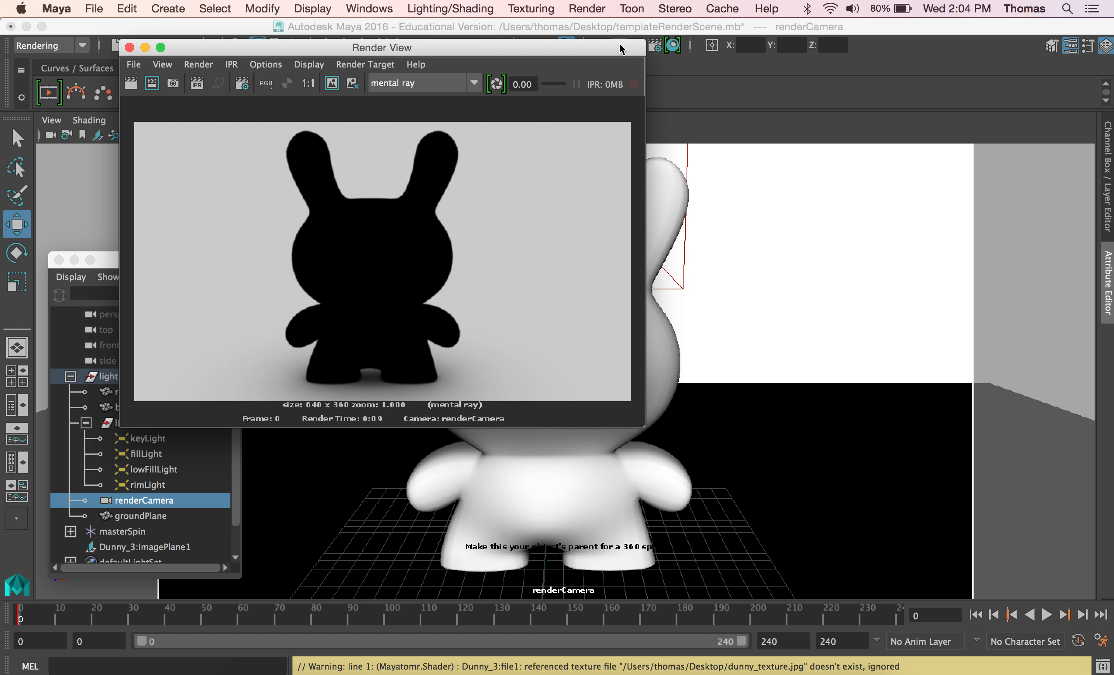
left_click(129, 48)
Assign a new Lambert material to the Dunny mesh.
left_click(437, 341)
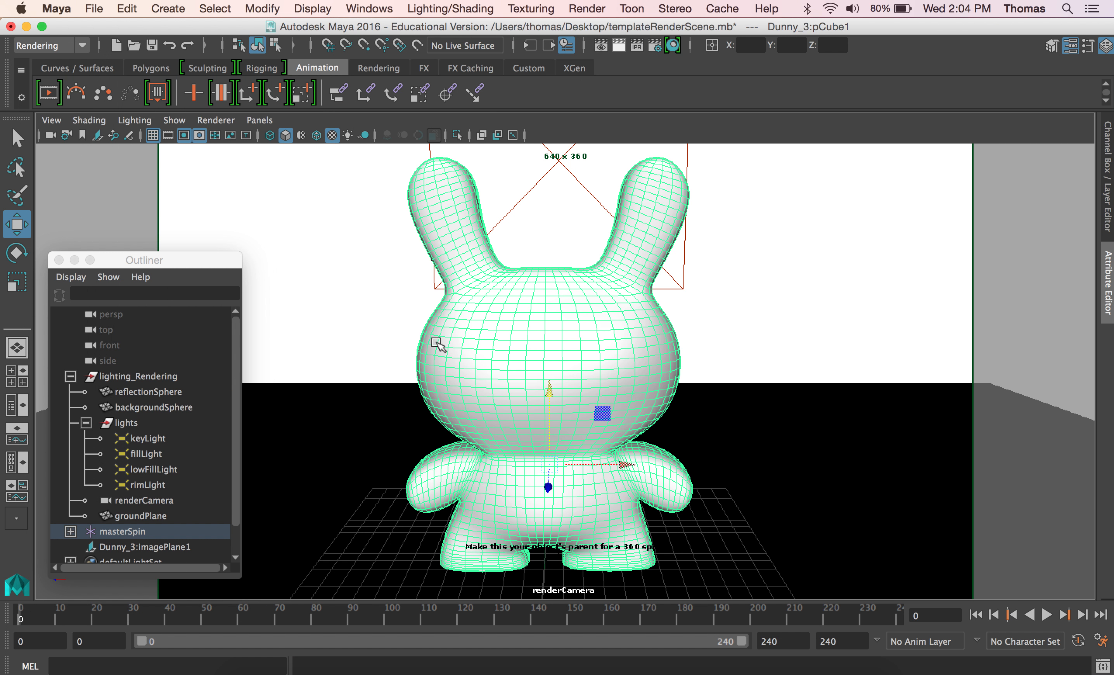
left_click(461, 8)
mouse_move(484, 79)
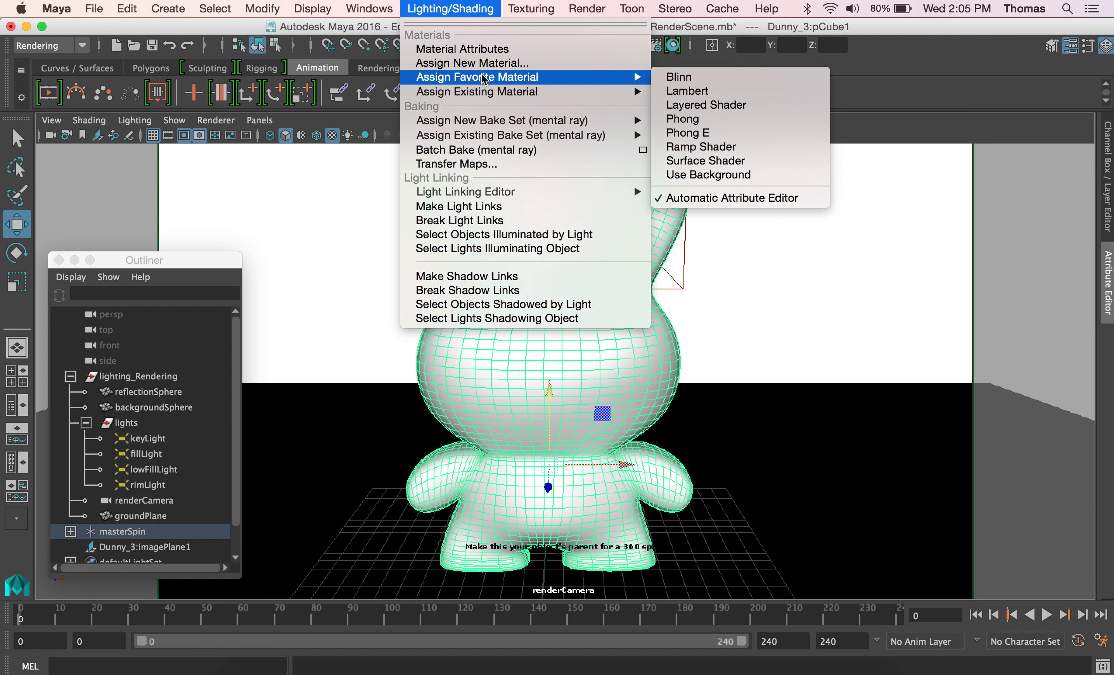
left_click(479, 64)
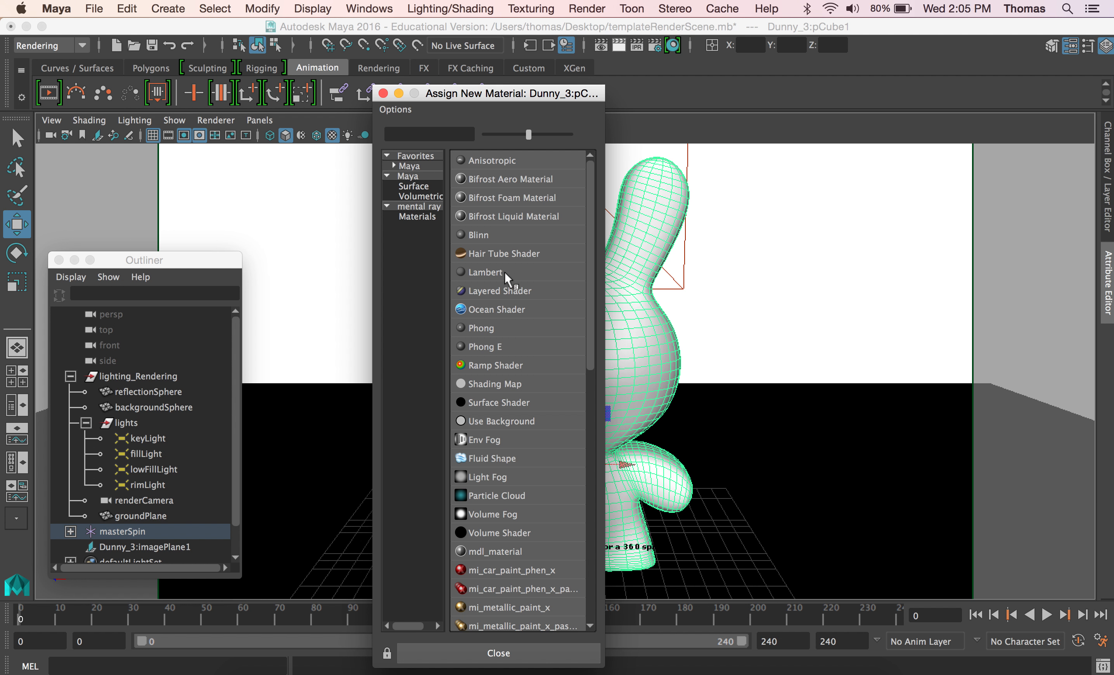
left_click(504, 272)
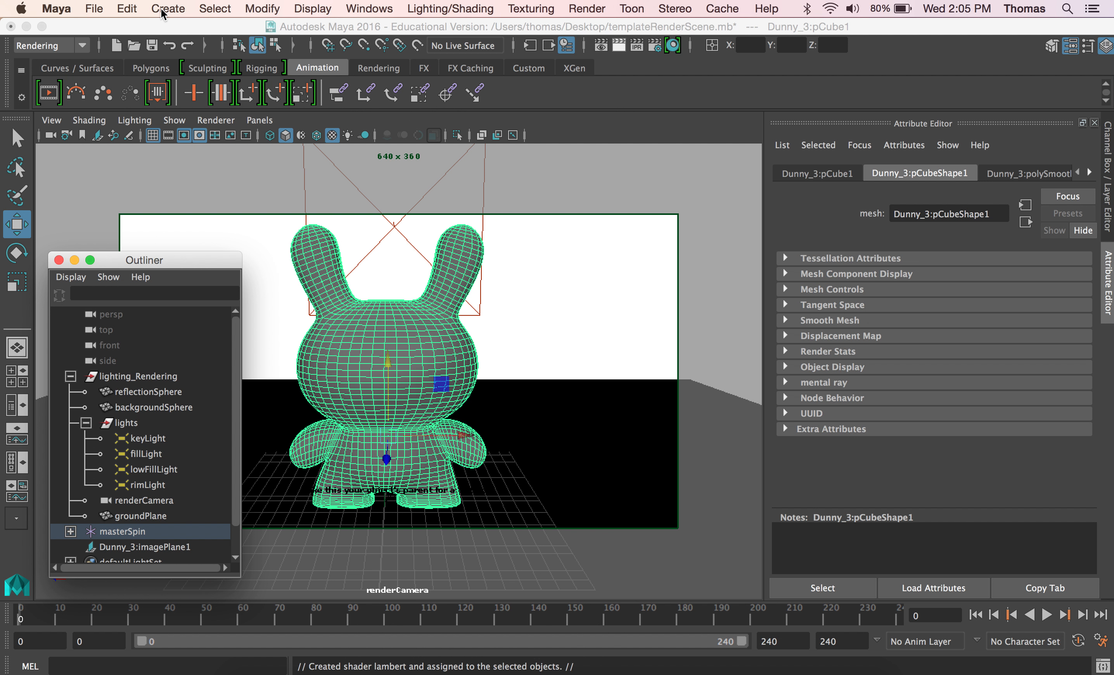
Set the color of the Dunny's lambert2 material to white and deselect the mesh.
left_click(1090, 172)
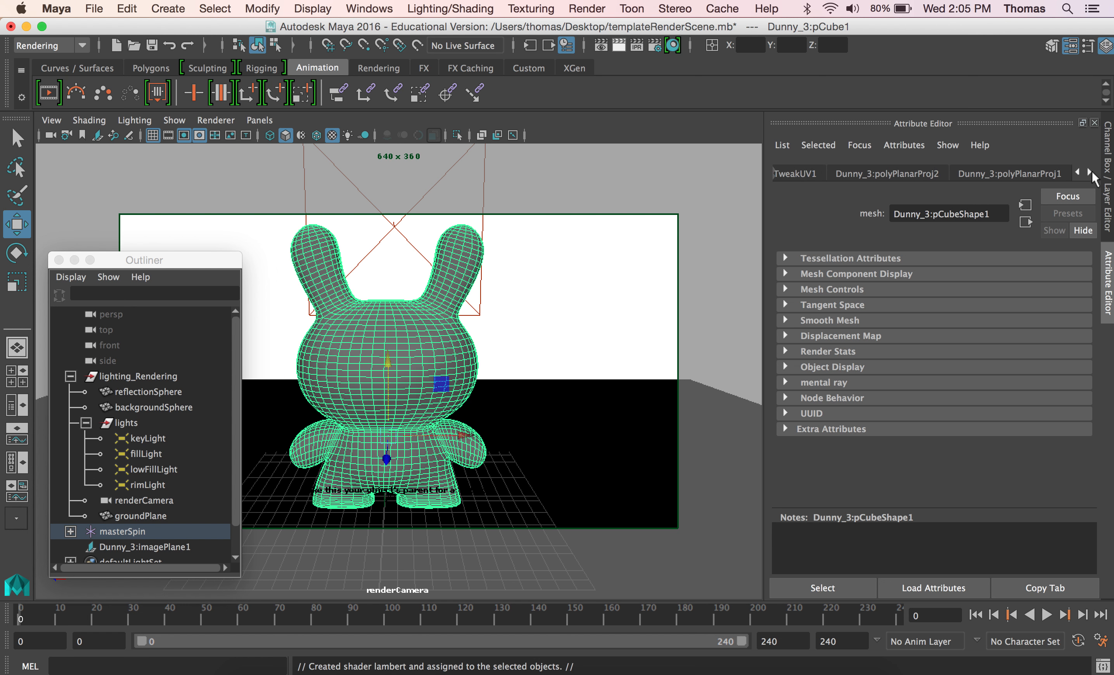
left_click(1091, 172)
left_click(1092, 172)
left_click(1091, 172)
left_click(1091, 172)
left_click(1092, 172)
left_click(1092, 172)
left_click(1092, 172)
left_click(1091, 172)
left_click(1091, 171)
left_click(1091, 172)
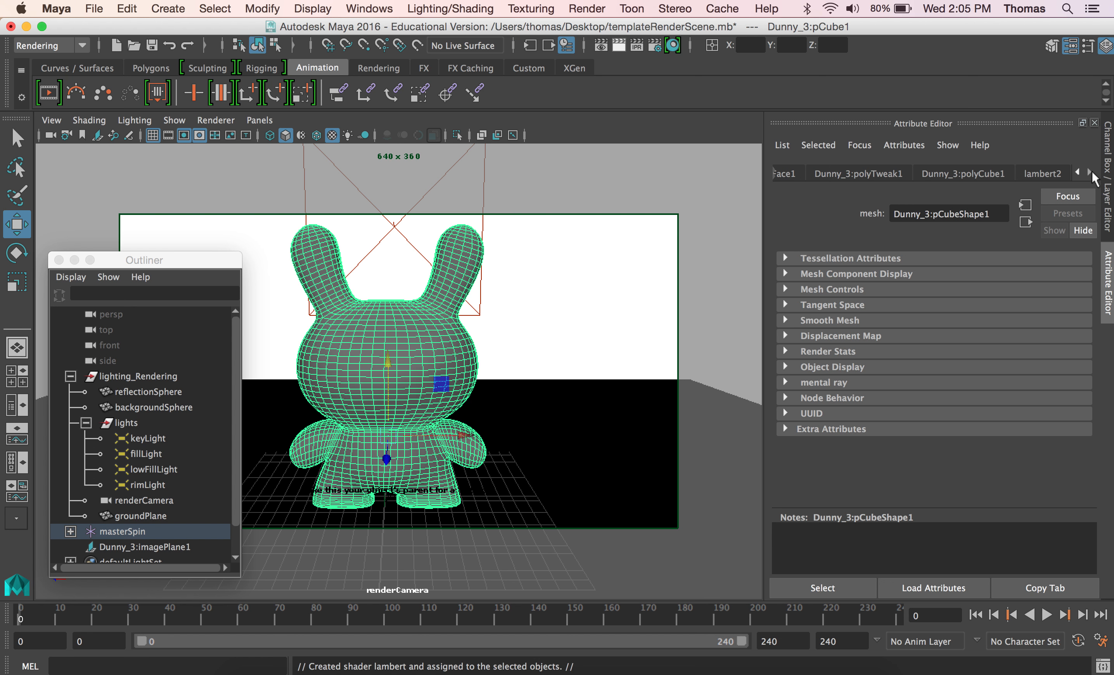
left_click(1062, 173)
left_click(932, 350)
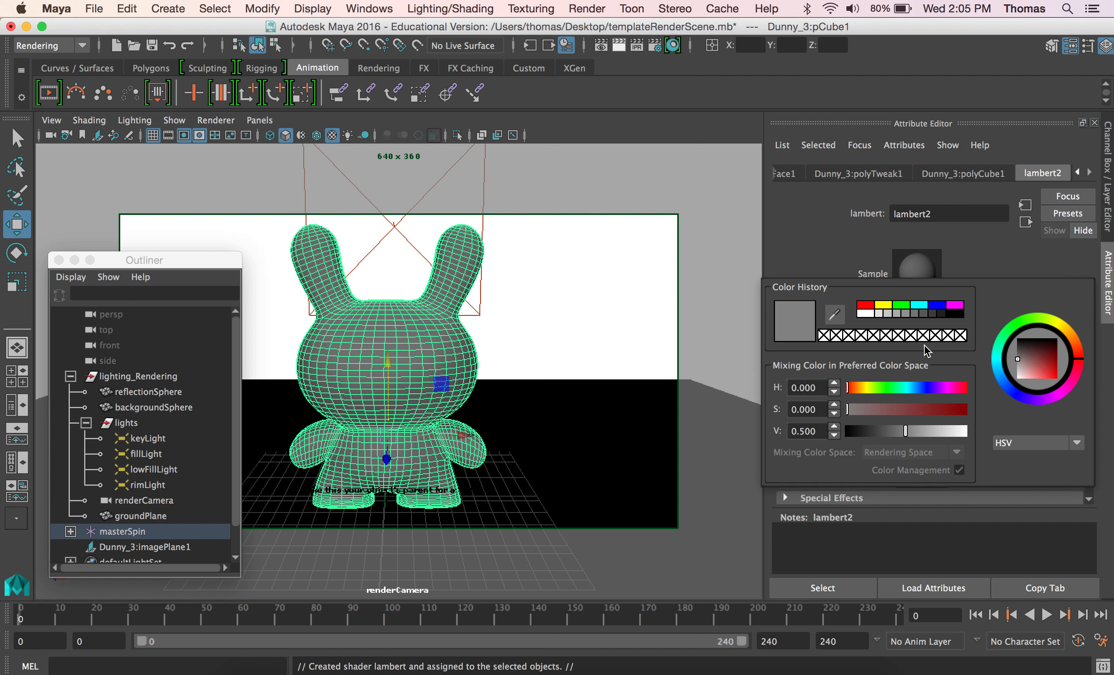
left_click(865, 314)
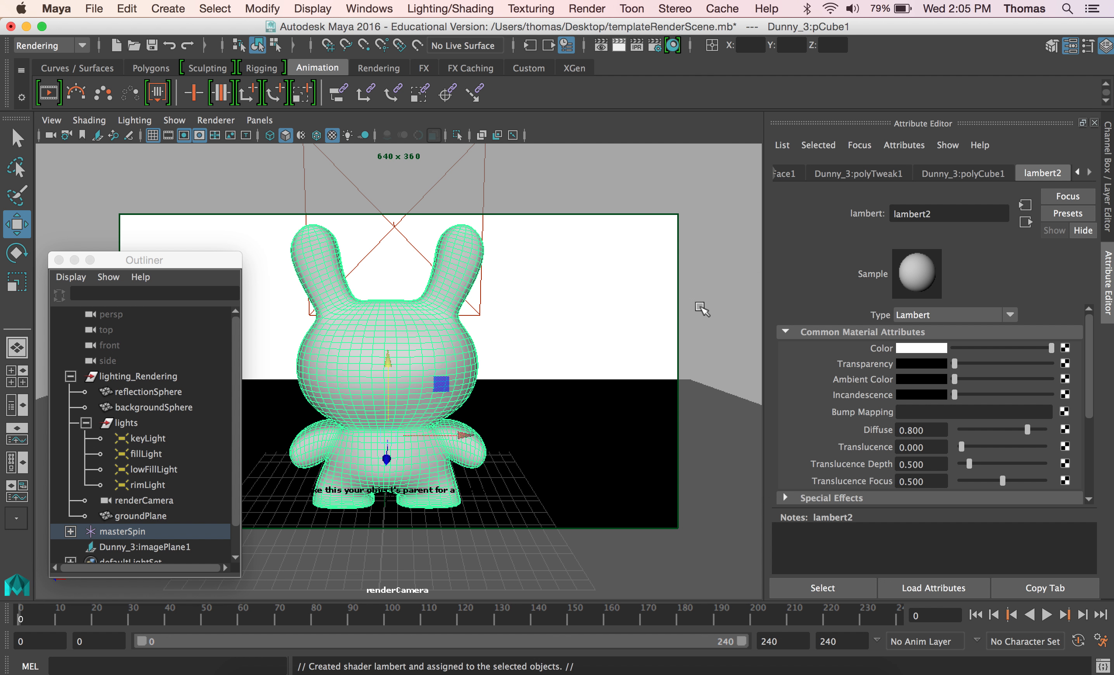
left_click(637, 307)
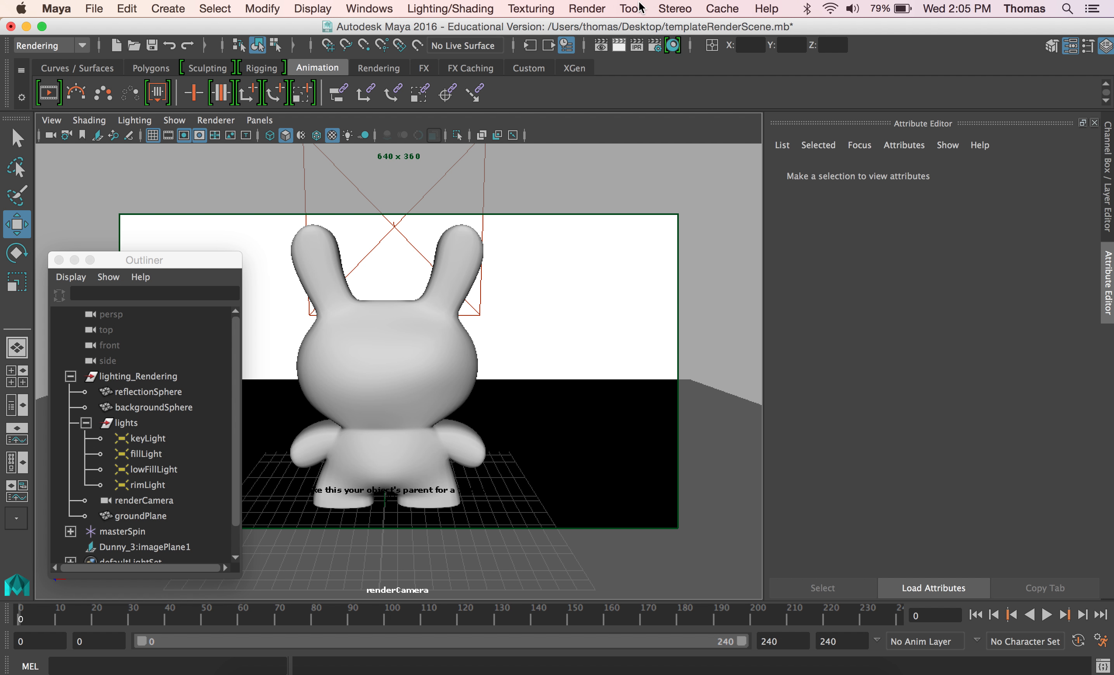
Render frame 0 again to inspect the Dunny with its white Lambert material, and close the render window.
left_click(619, 45)
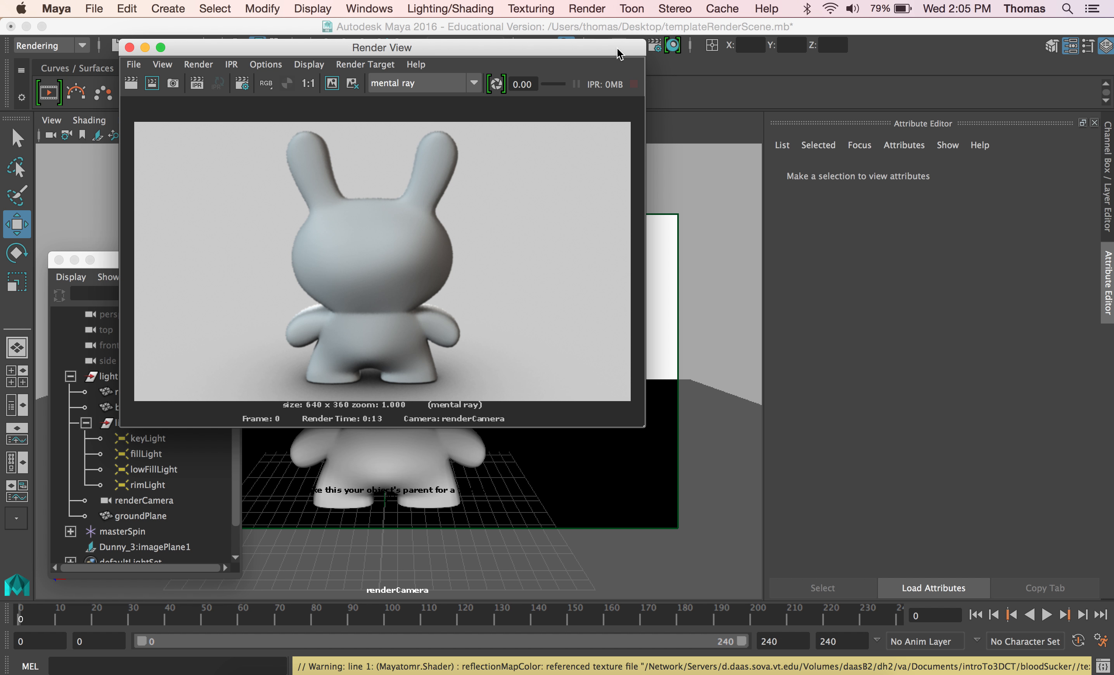
left_click_drag(227, 54, 418, 50)
left_click_drag(179, 261, 202, 134)
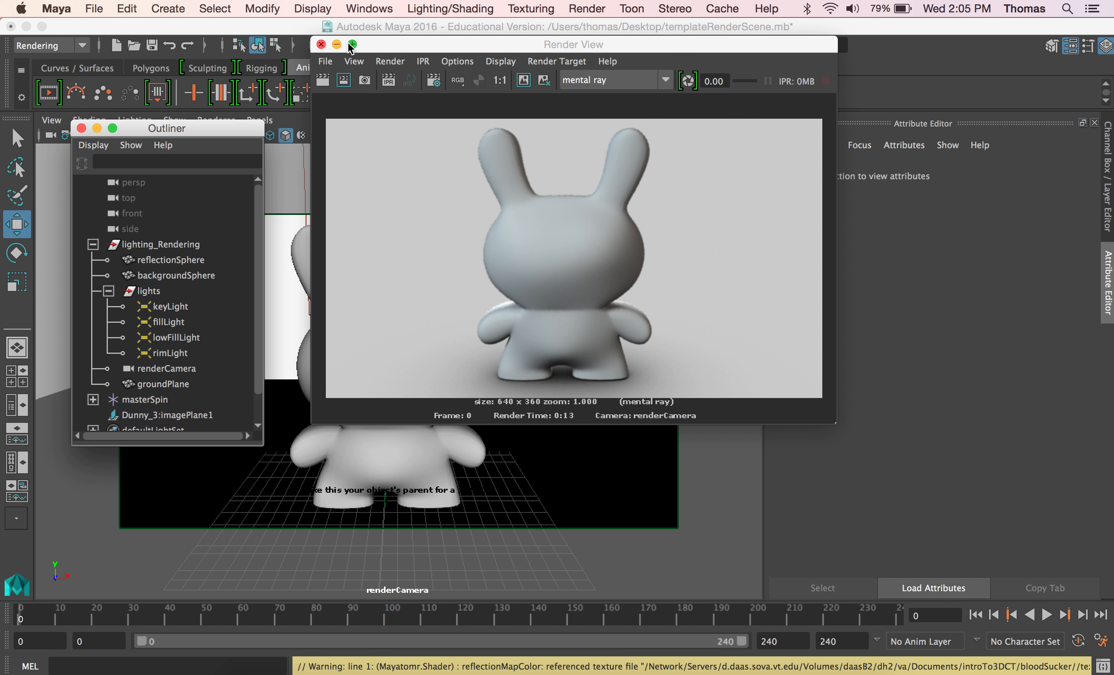
left_click(321, 45)
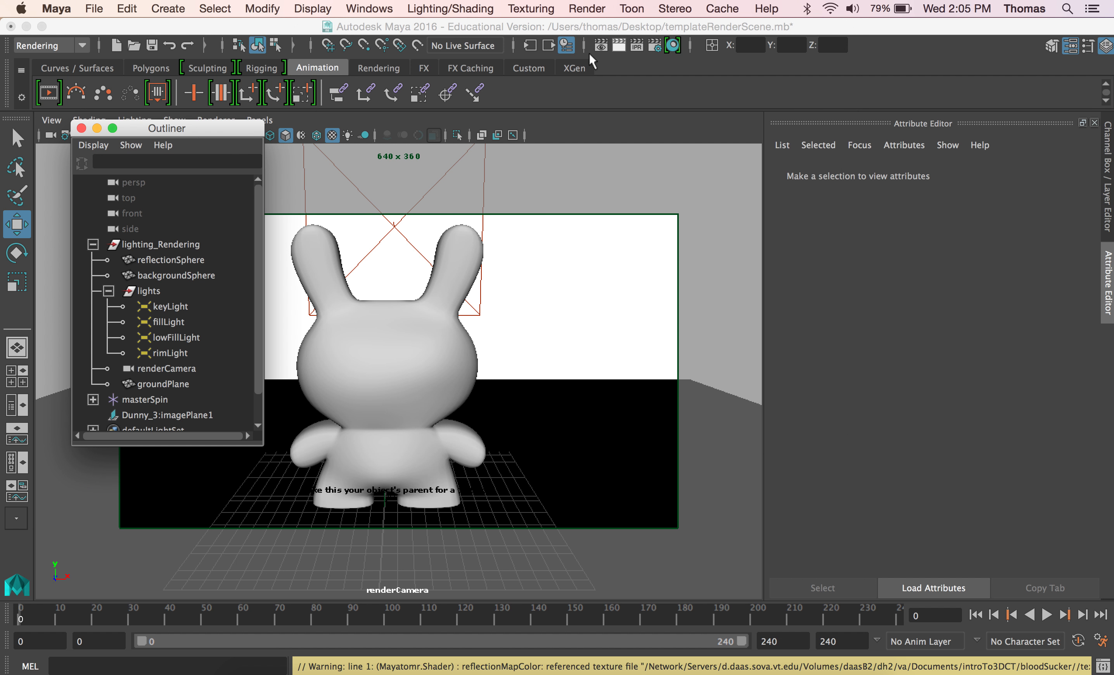
Open the render settings and set the output file name prefix to a_Dunny.
left_click(654, 45)
left_click_drag(525, 157, 375, 53)
mouse_move(68, 619)
left_mouse_down()
mouse_move(915, 630)
mouse_move(3, 625)
left_mouse_up()
left_click(295, 266)
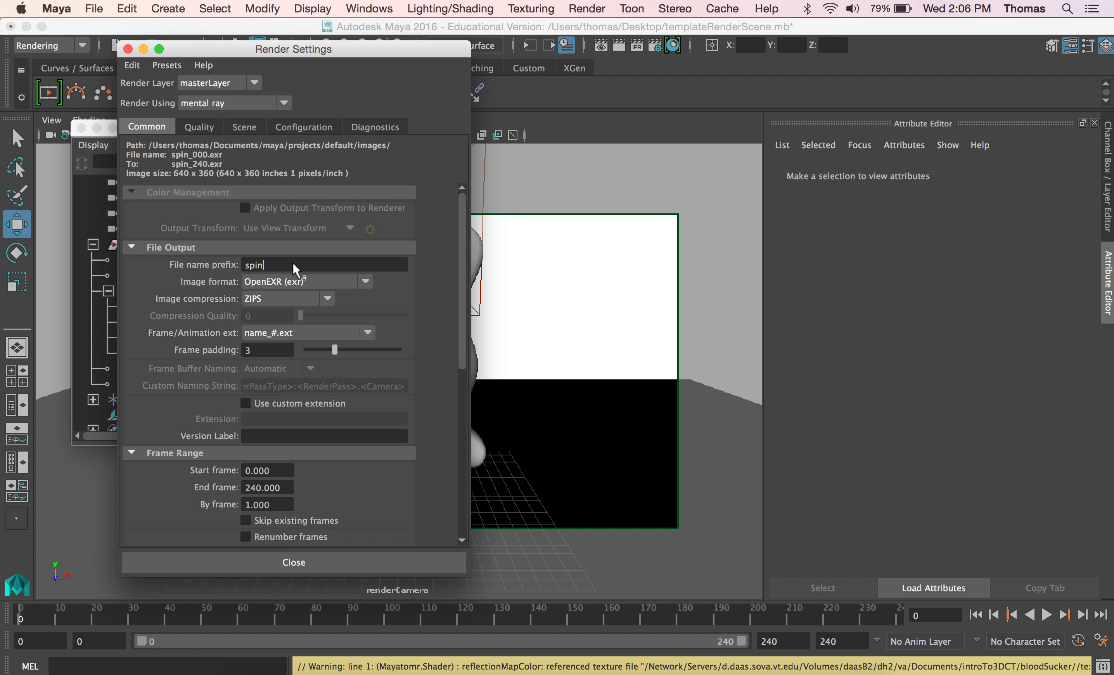
double_click(295, 266)
type("a_")
scroll(295, 273, "down", 1)
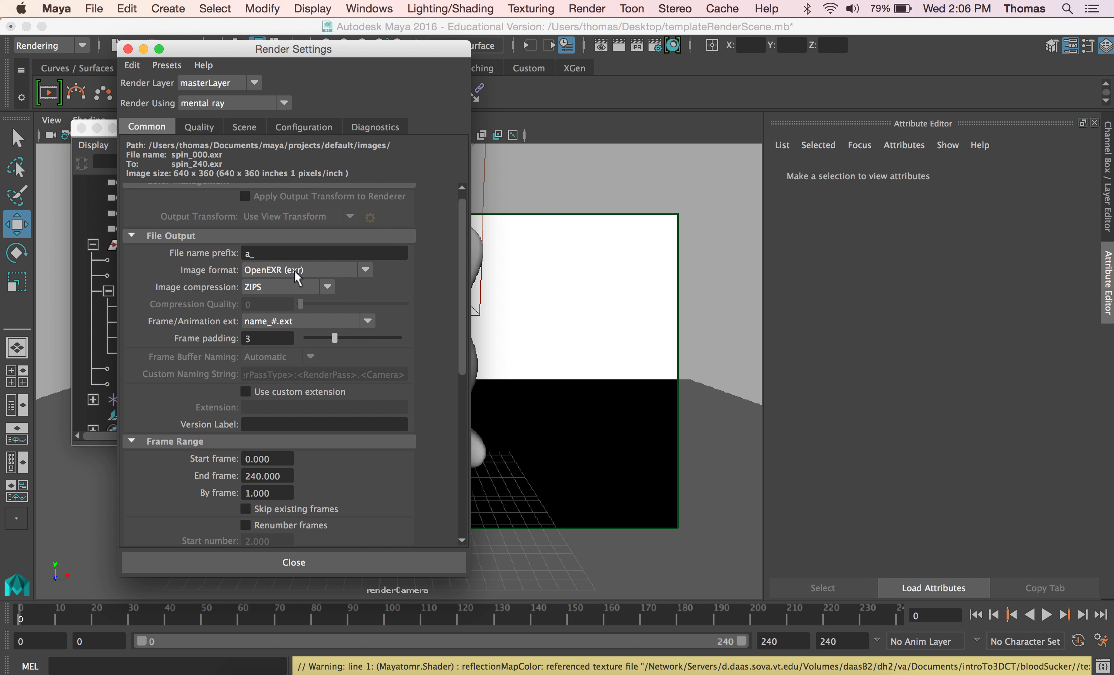
type("_Dunny")
Set the output image format to Maya IFF (iff) and choose name_#.ext as the frame/animation extension.
left_click(366, 271)
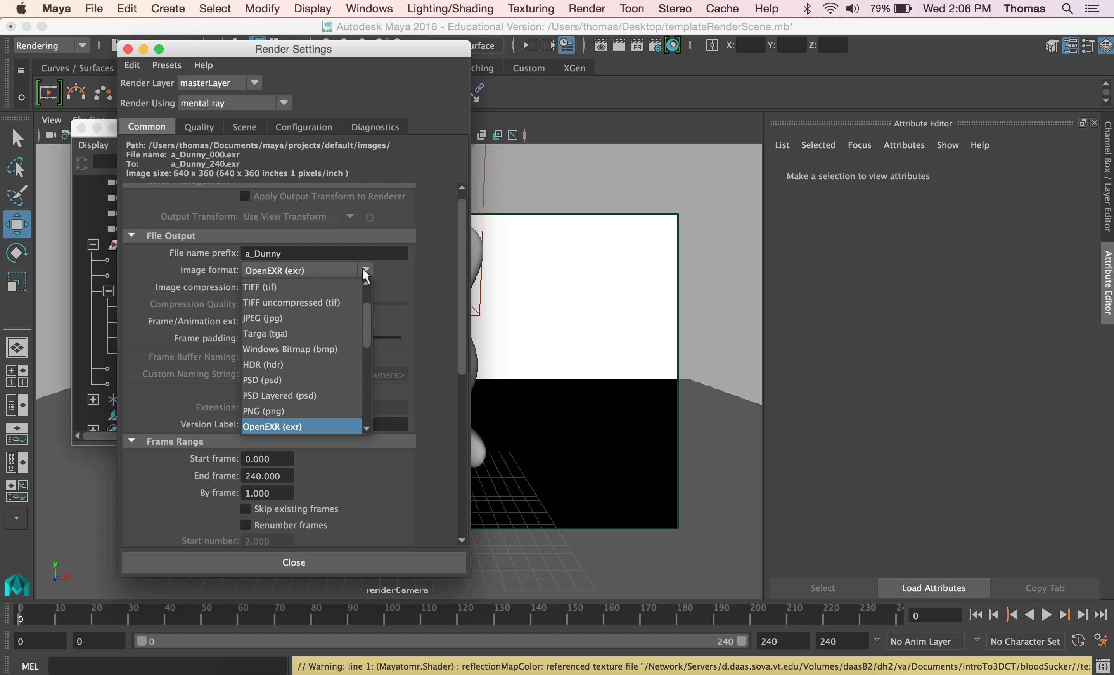
left_click_drag(367, 328, 373, 282)
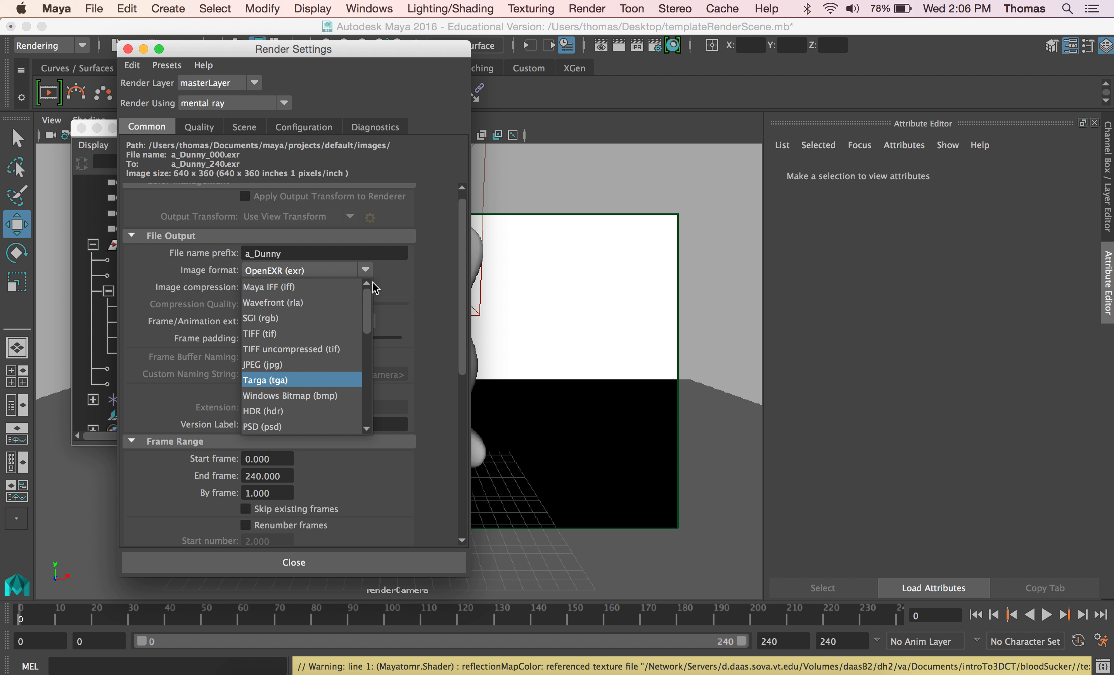
left_click(352, 288)
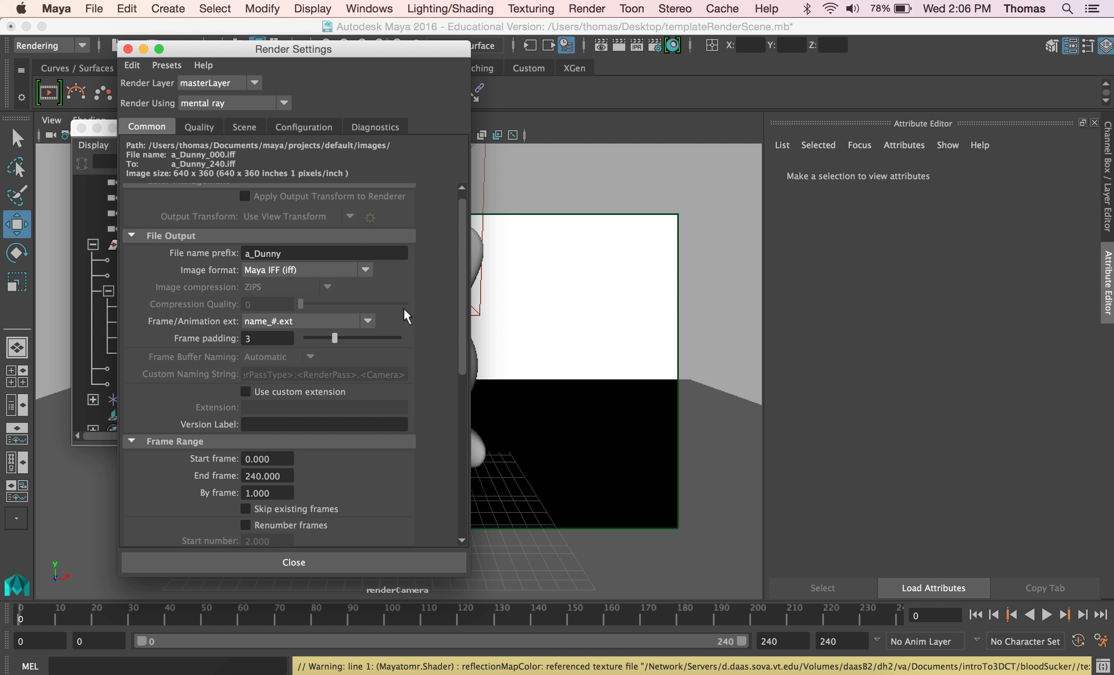
left_click(351, 319)
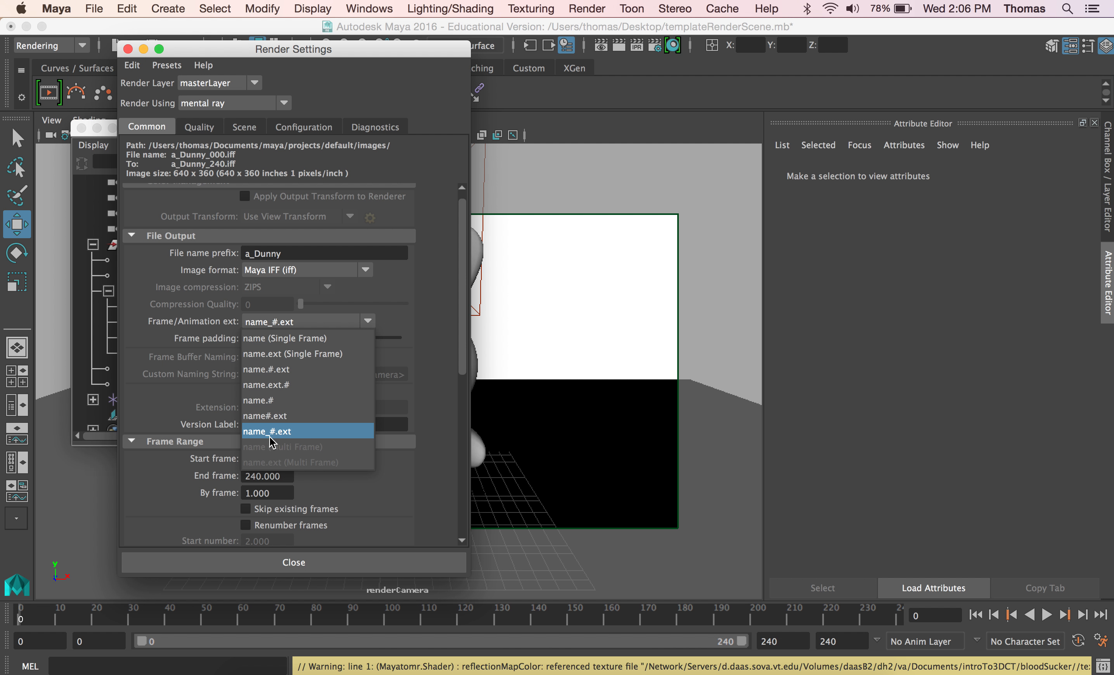
left_click(288, 432)
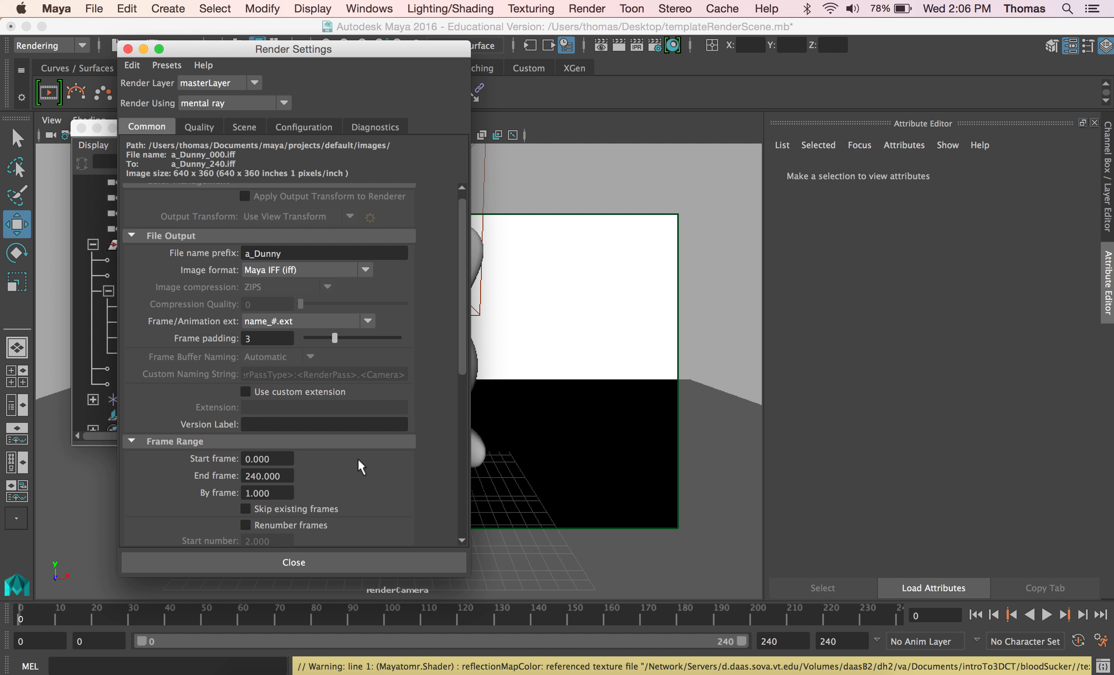
Review the image size settings and the renderable camera choices, keeping renderCamera.
scroll(432, 408, "up", 1)
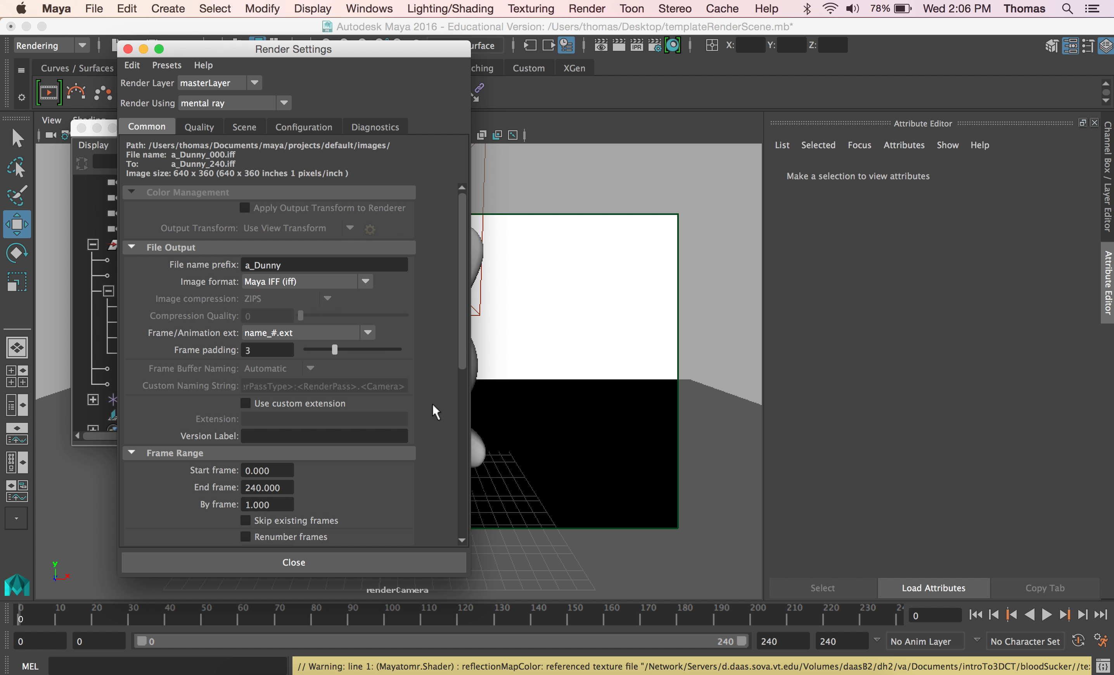
scroll(432, 403, "down", 10)
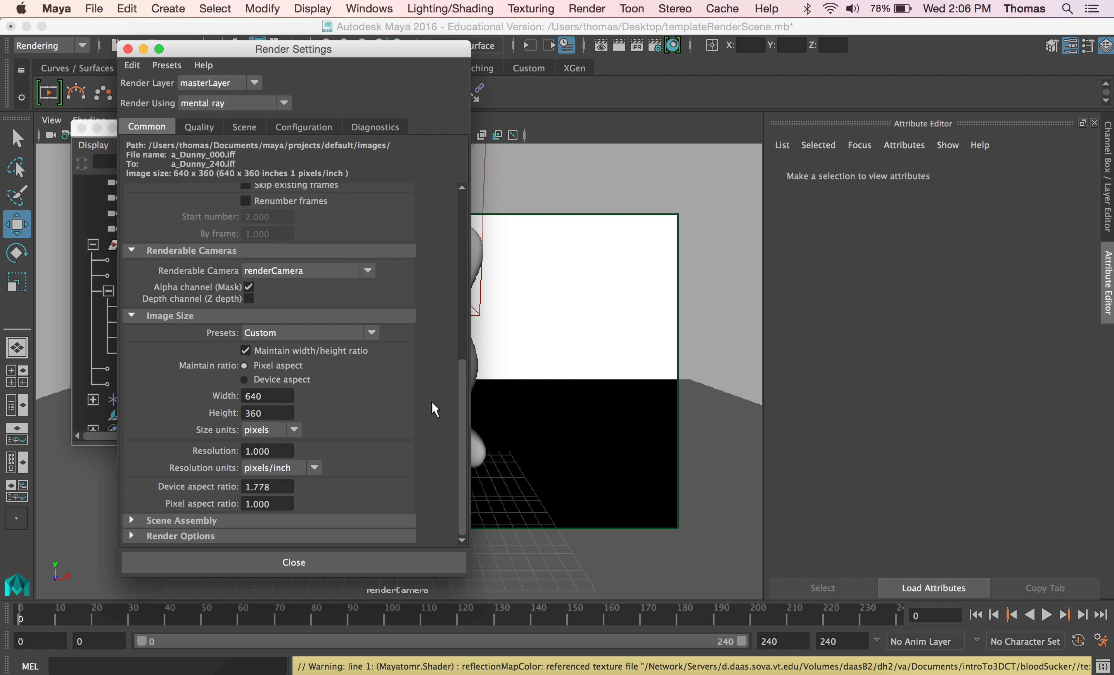
left_click(291, 270)
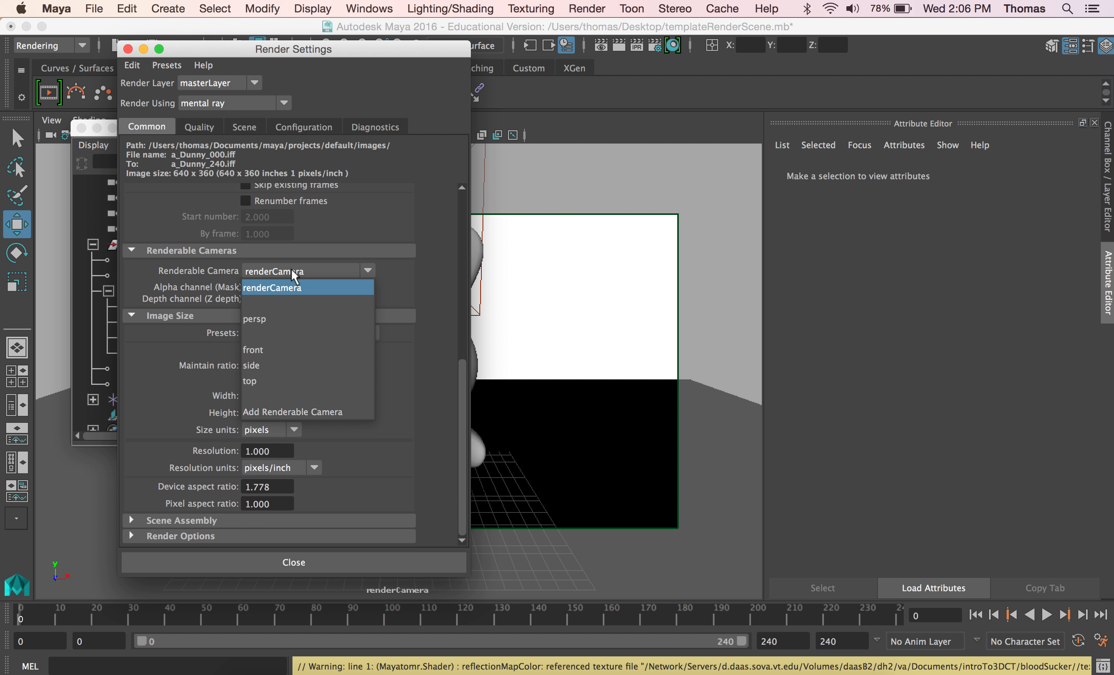
left_click(409, 272)
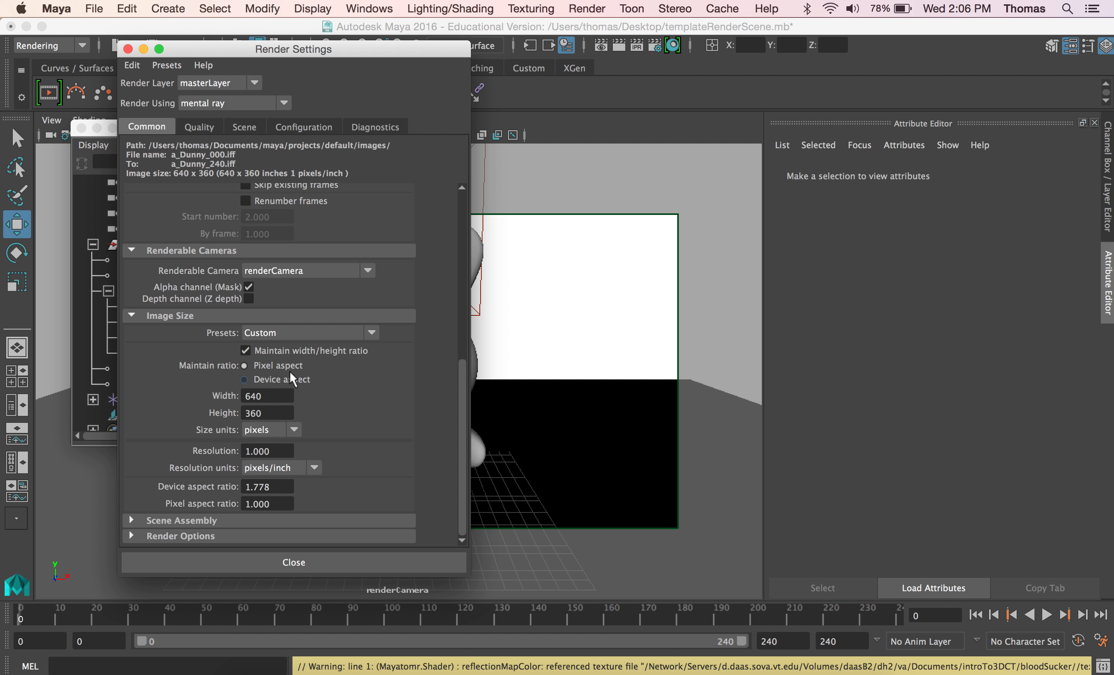
Set the image size preset to HD 720 and make sure Enable Default Light is off in the render options.
left_click(293, 333)
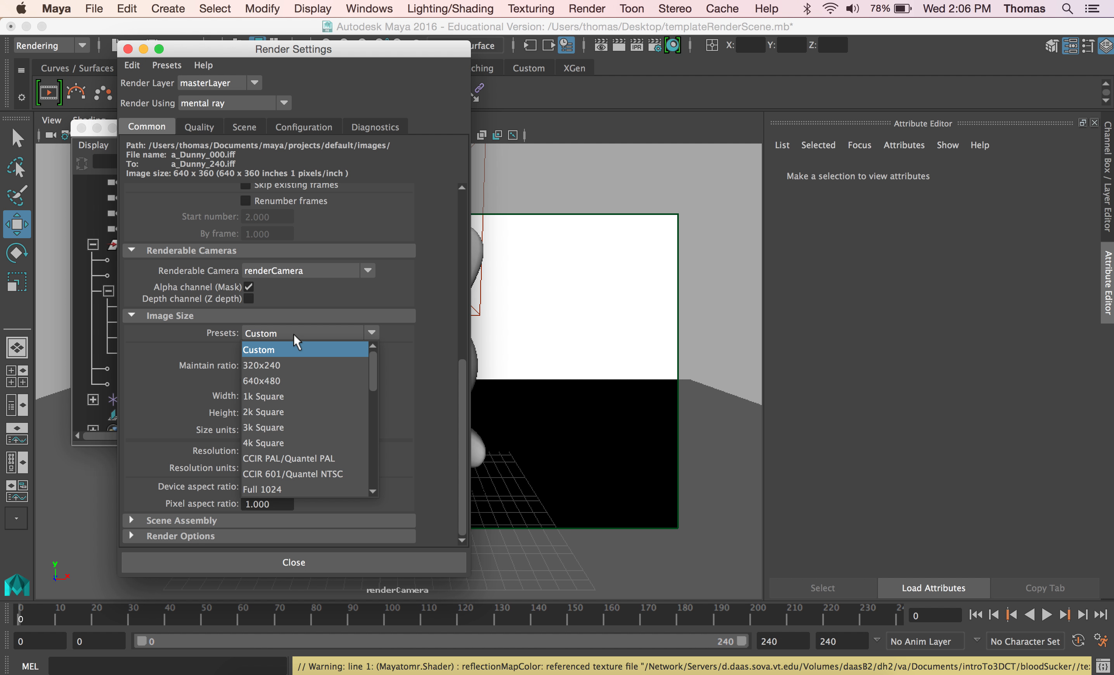
scroll(374, 393, "down", 1)
scroll(374, 393, "down", 2)
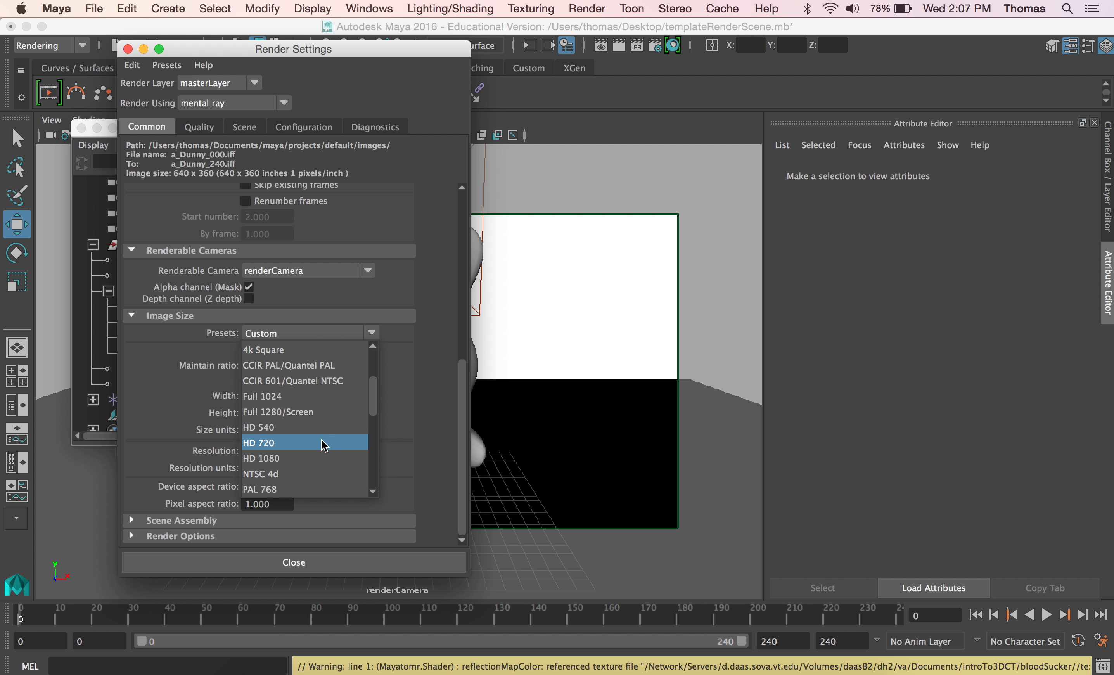
left_click(325, 447)
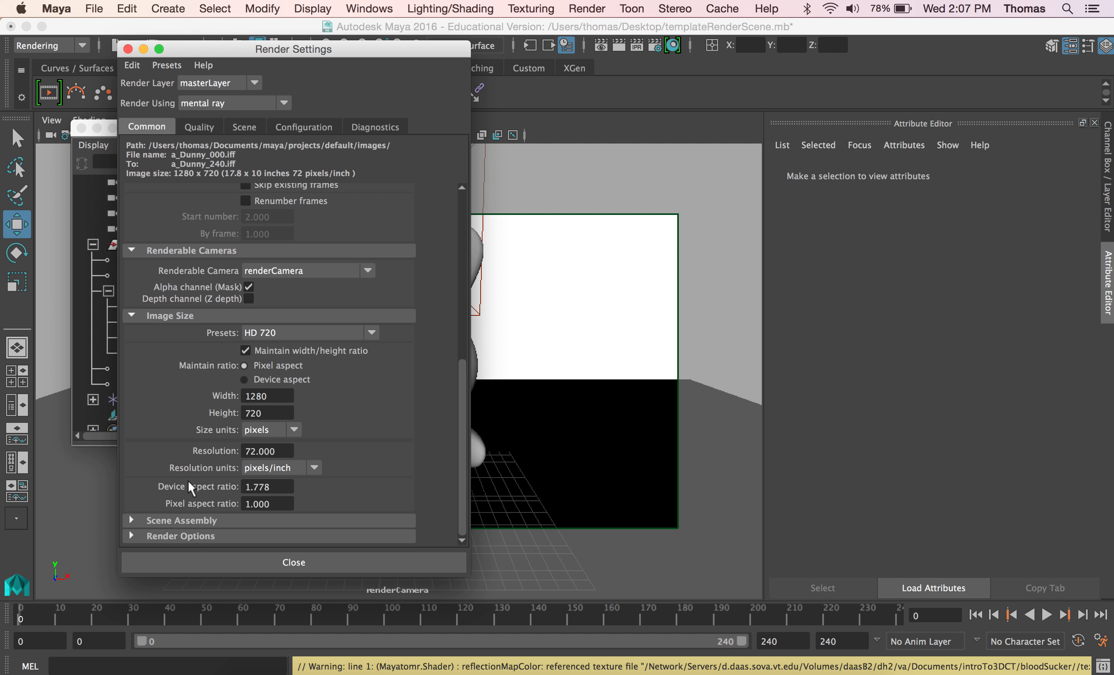
left_click(132, 536)
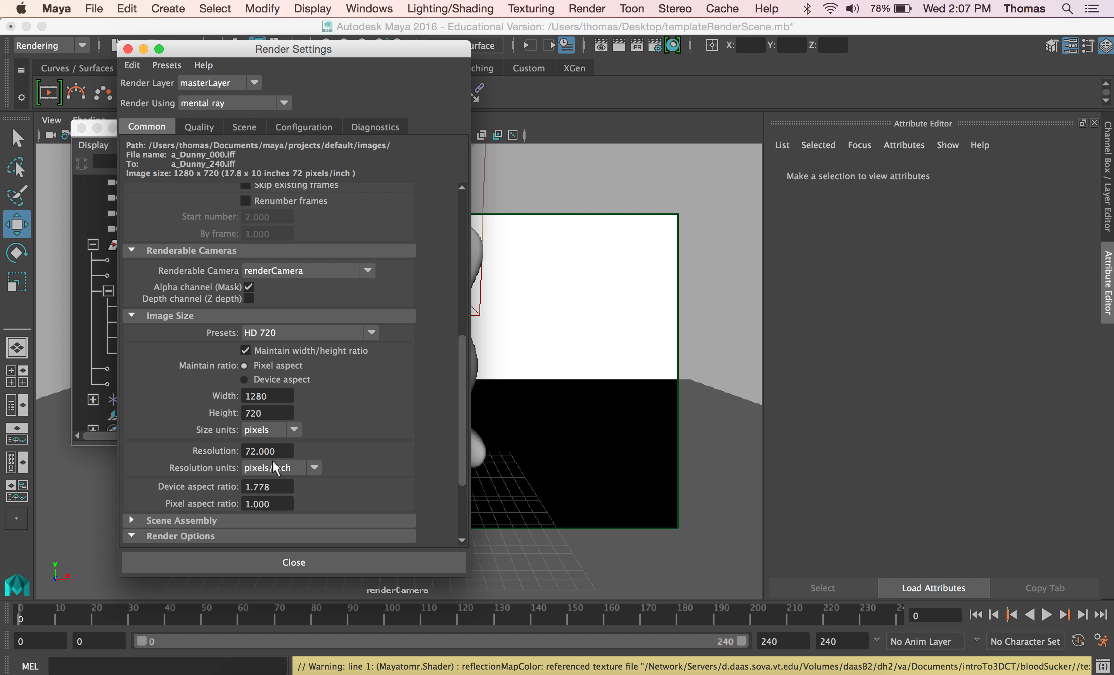
scroll(420, 424, "down", 5)
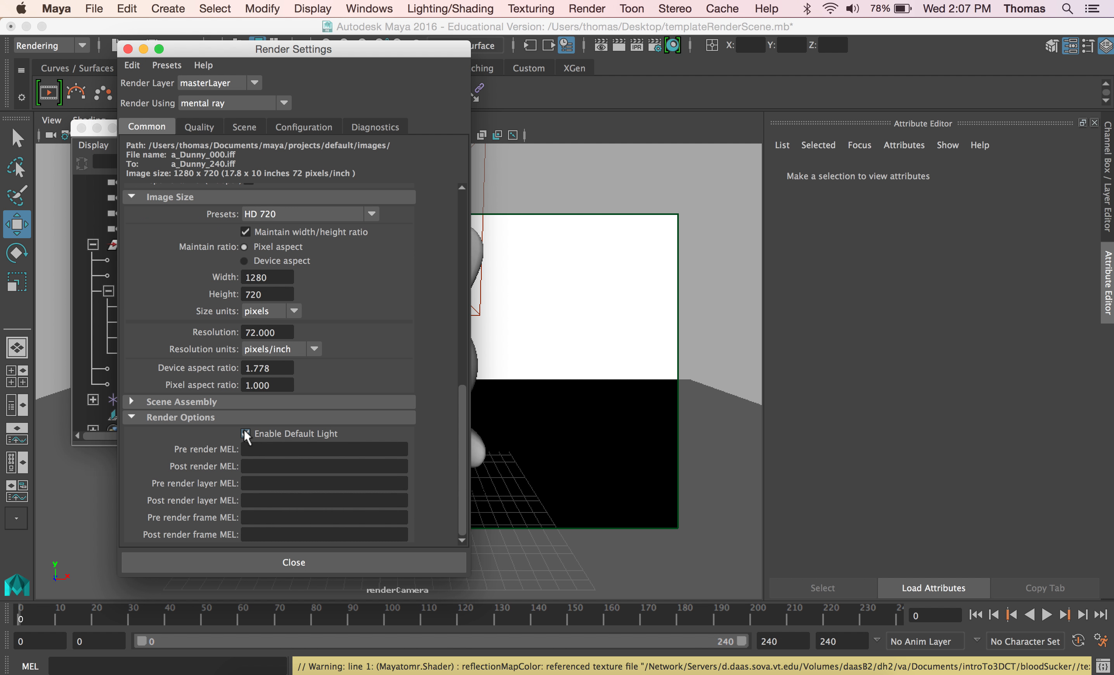
Render the current frame as a test, inspect the whole Dunny image, and close the render window.
left_click_drag(353, 50, 254, 173)
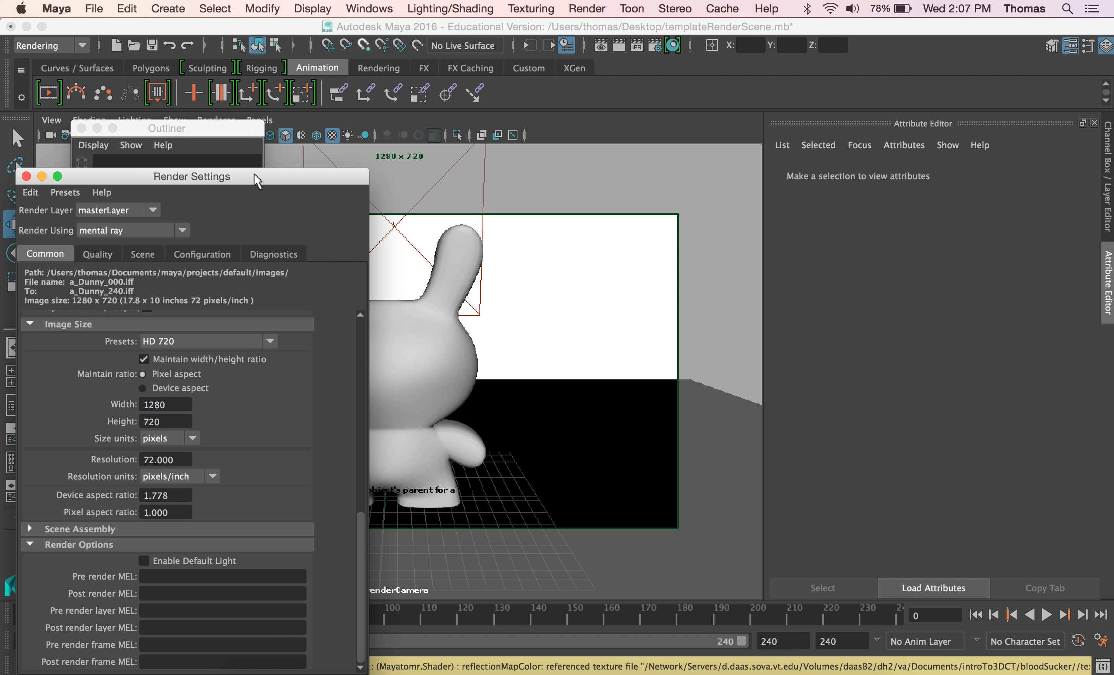
left_click(621, 46)
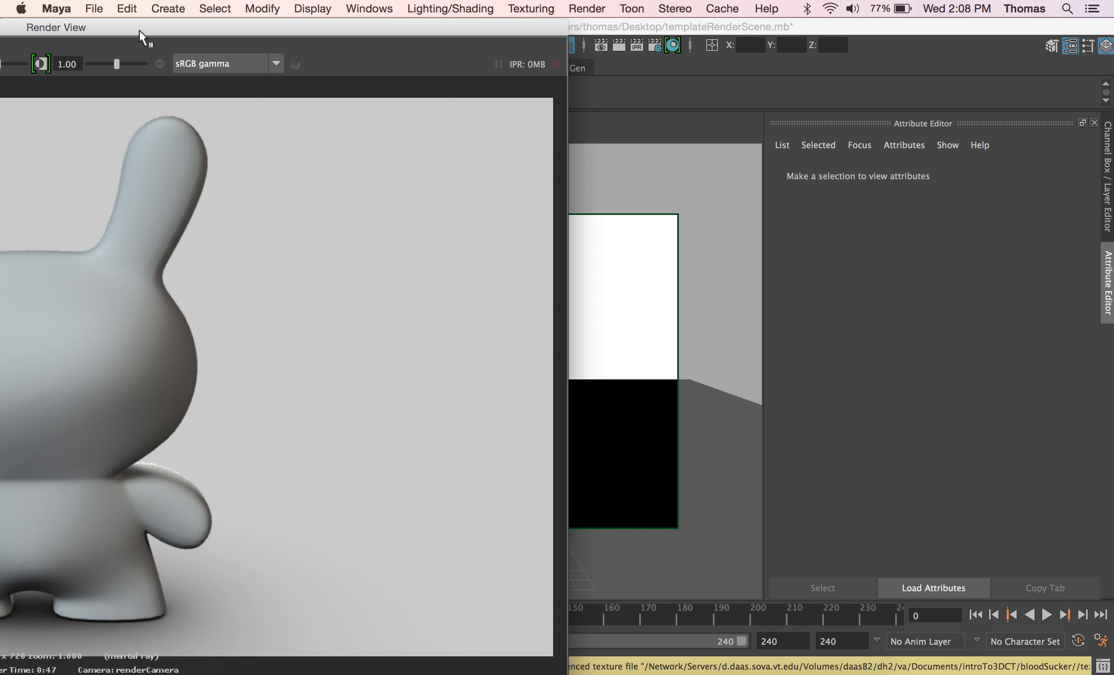
left_click_drag(139, 29, 652, 66)
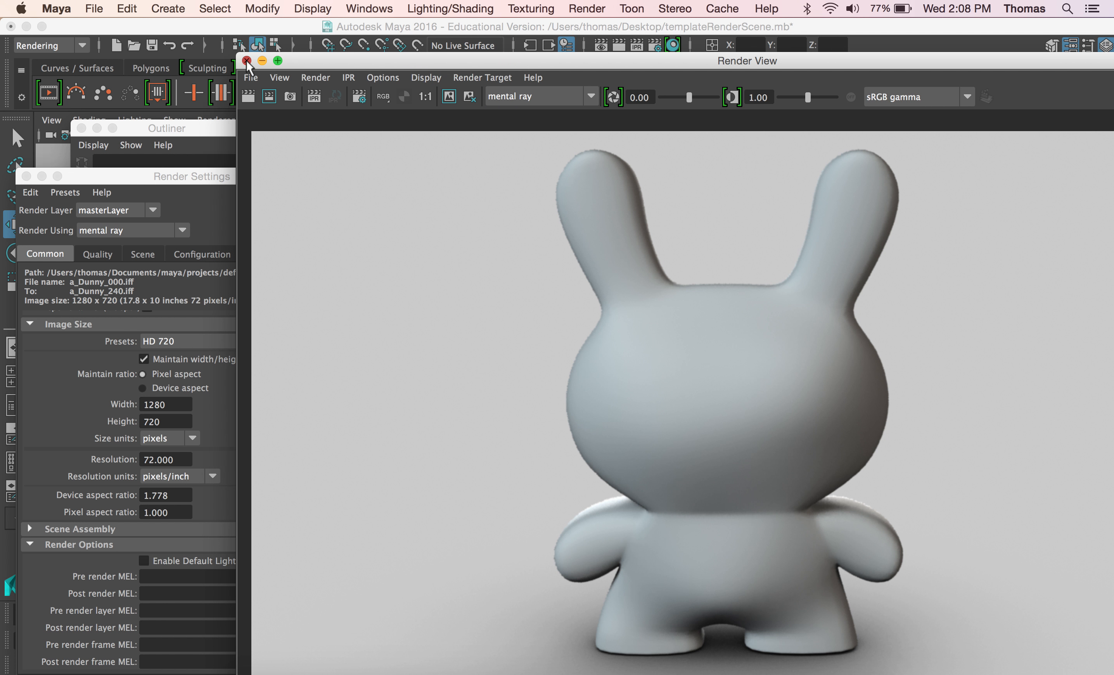
left_click(247, 60)
Start a batch render of the animation, accept the student version notice, and open the Script Editor to follow the rendering progress.
left_click_drag(230, 173, 267, 56)
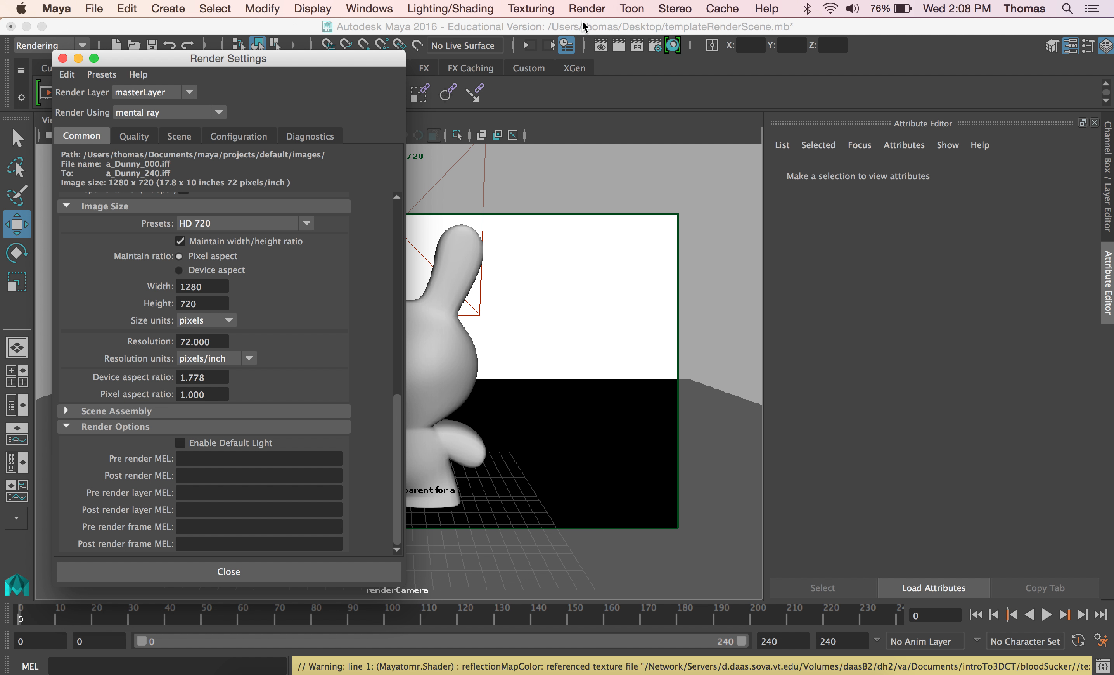
left_click(586, 11)
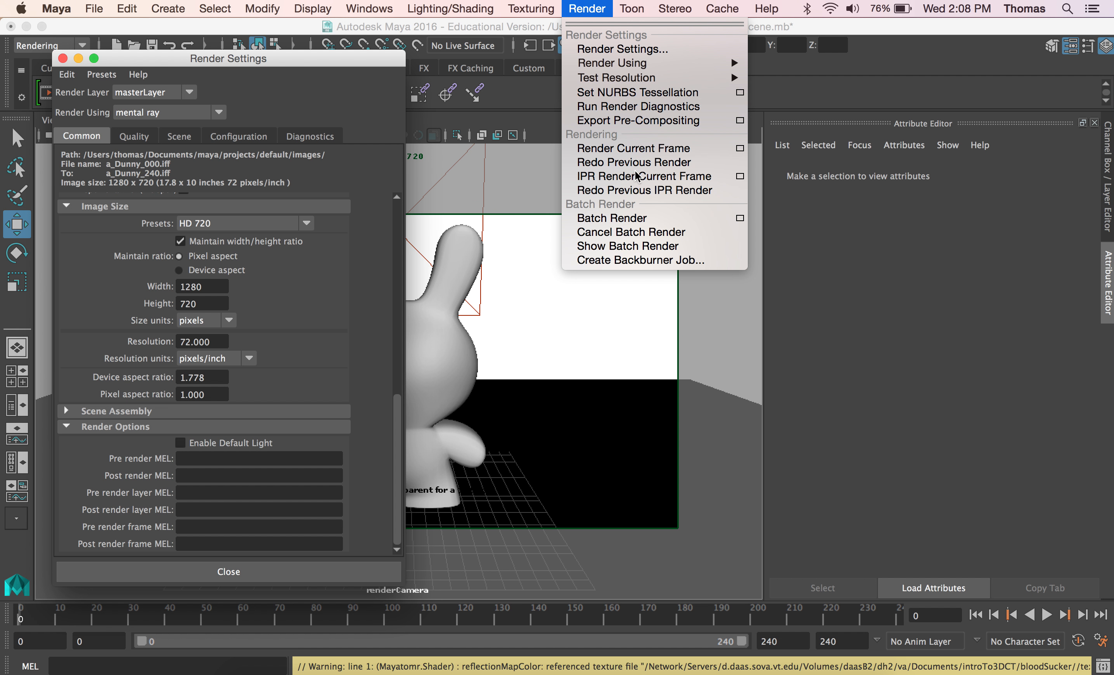
left_click(651, 218)
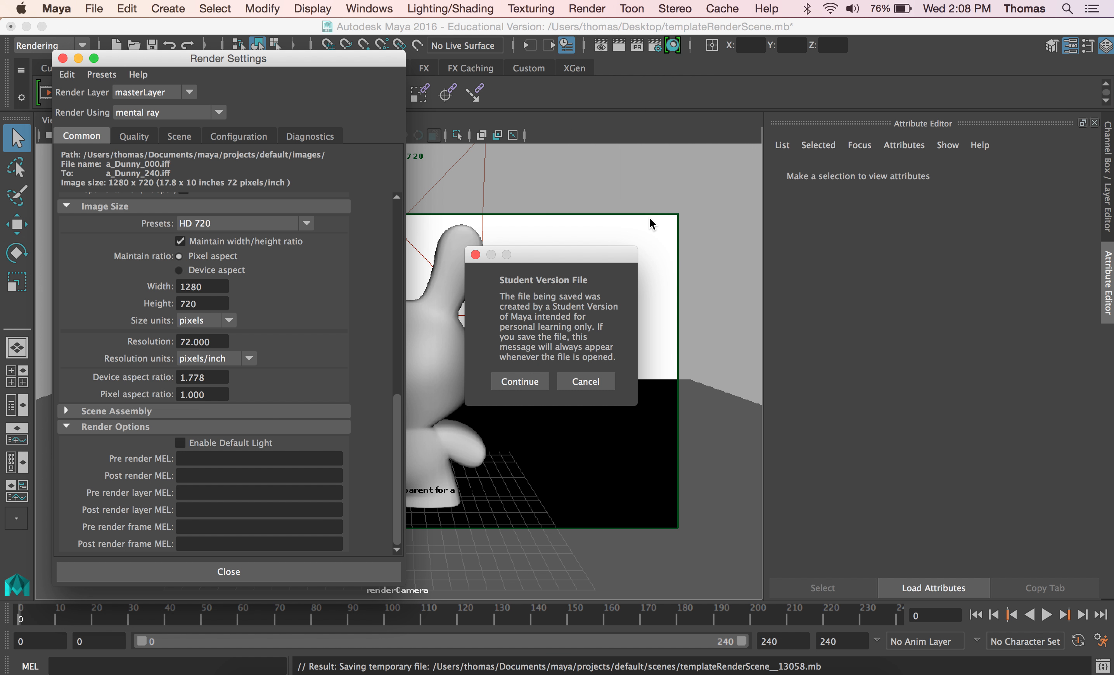
left_click(525, 382)
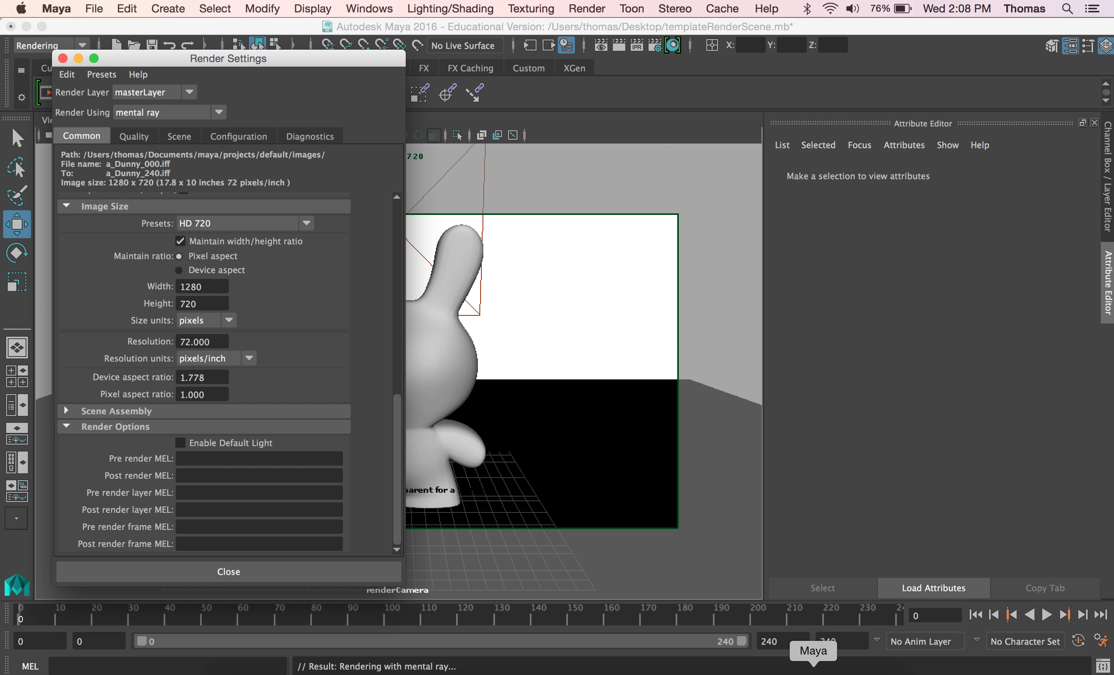
left_click(1103, 667)
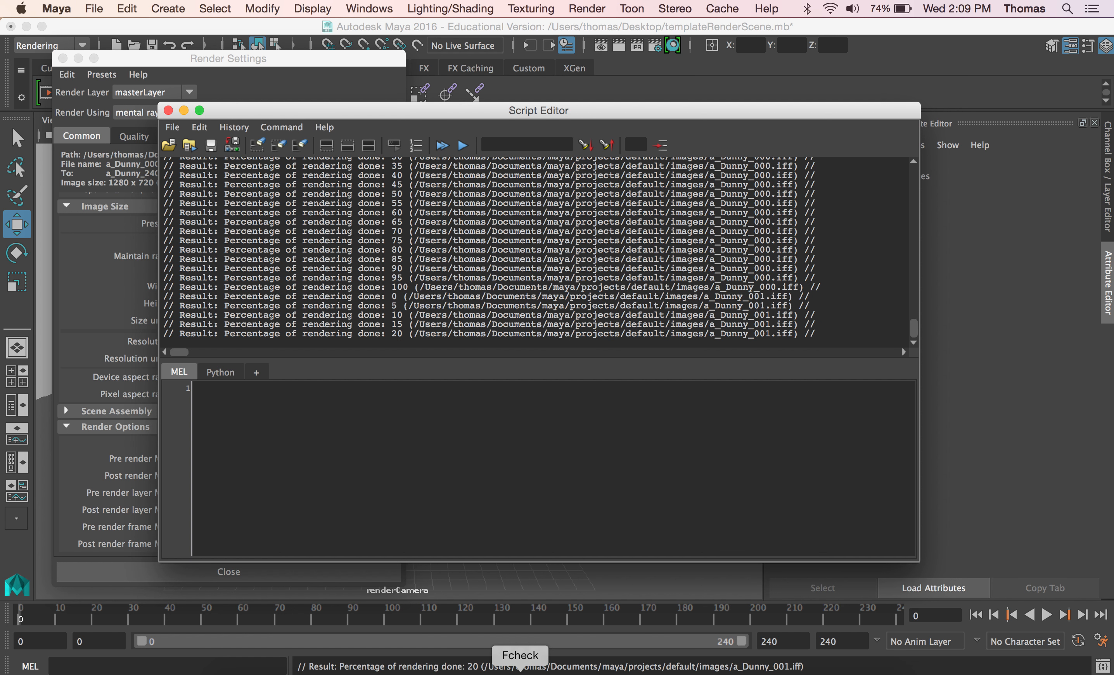
Switch to Fcheck and arrange its playback and info windows so they do not overlap.
left_click(520, 670)
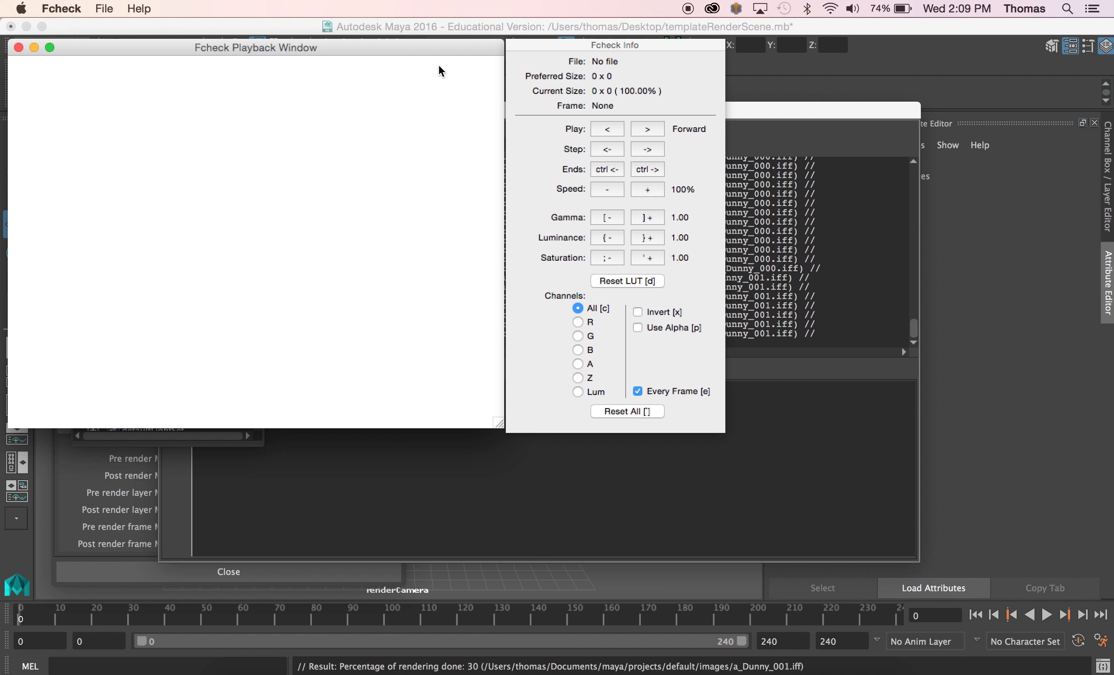
left_click_drag(527, 50, 892, 44)
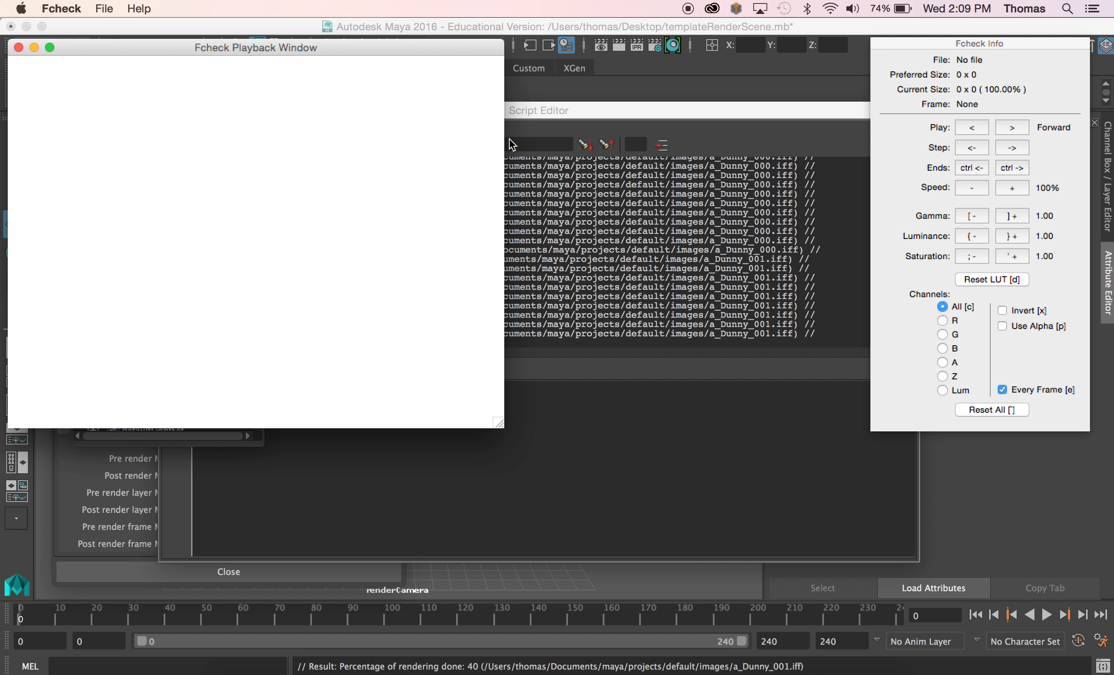
left_click_drag(399, 47, 484, 395)
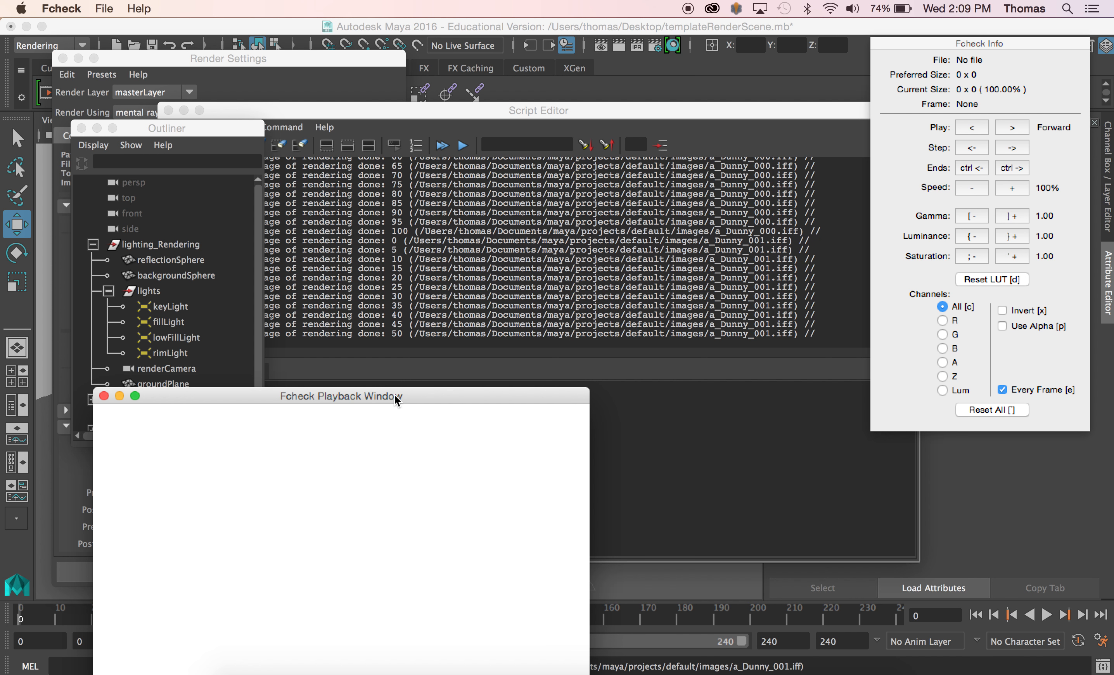
left_click_drag(394, 395, 307, 56)
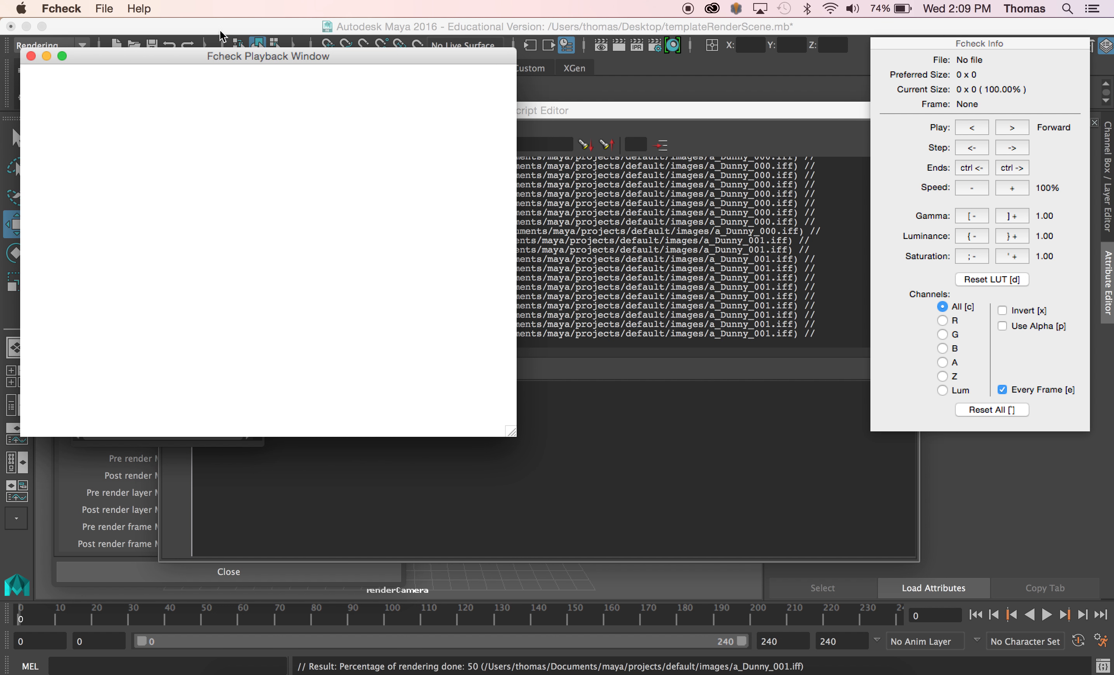
Open the rendered frames as a sequence starting with a_Dunny_000.iff from Documents/maya/projects/default/images.
left_click(104, 9)
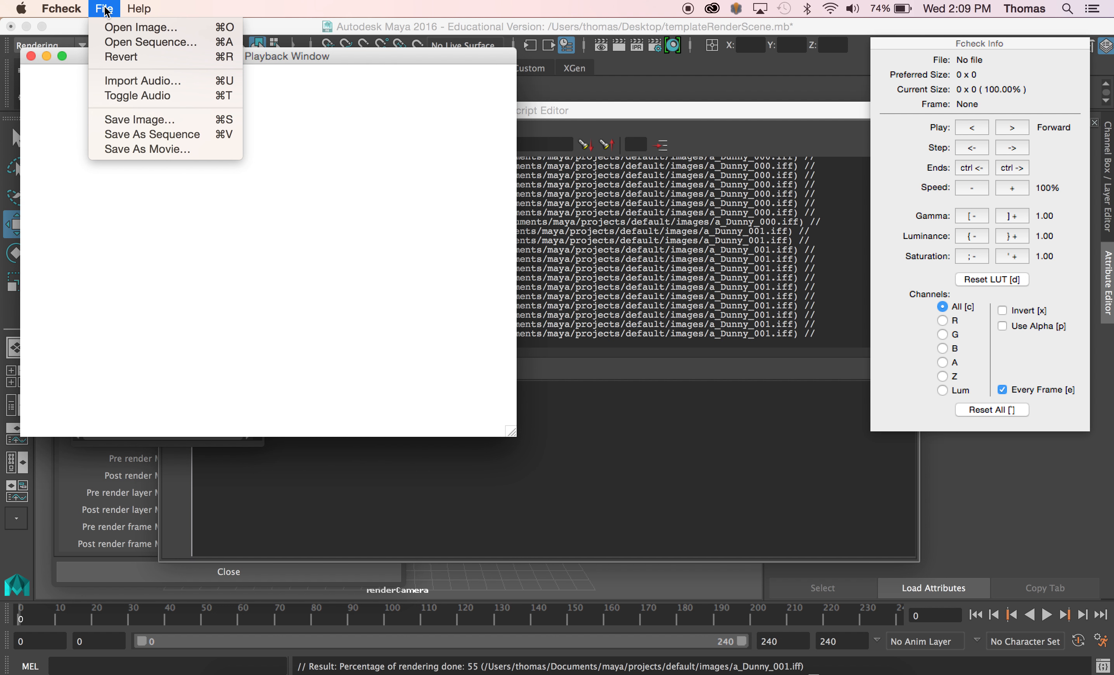
left_click(119, 40)
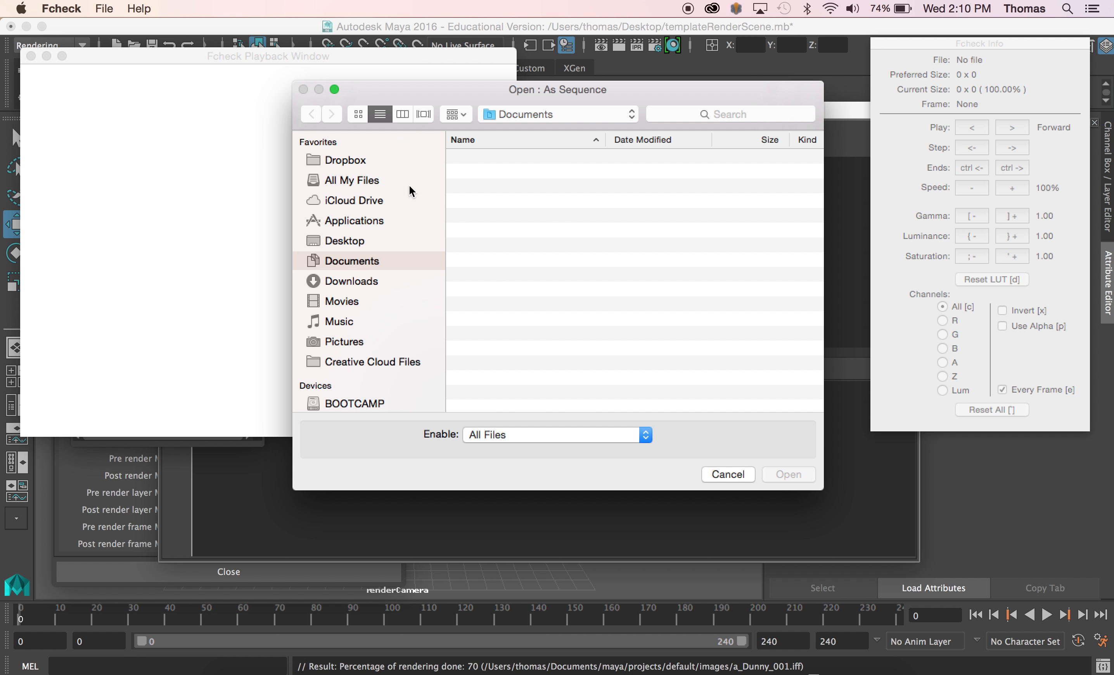
left_click(357, 241)
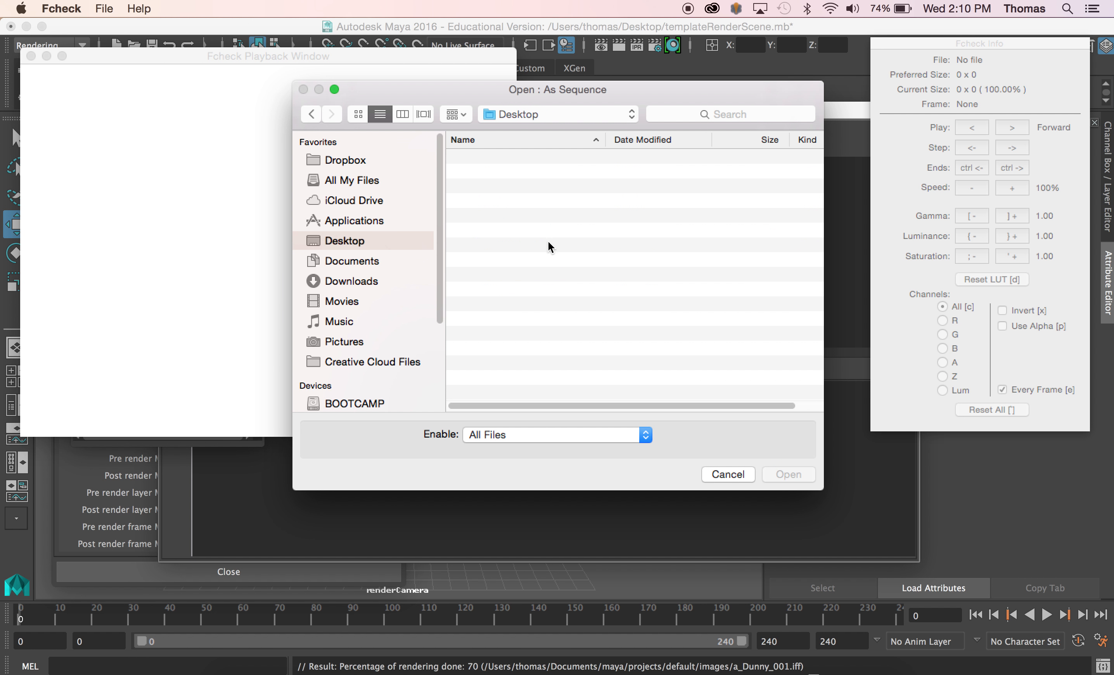
left_click(359, 261)
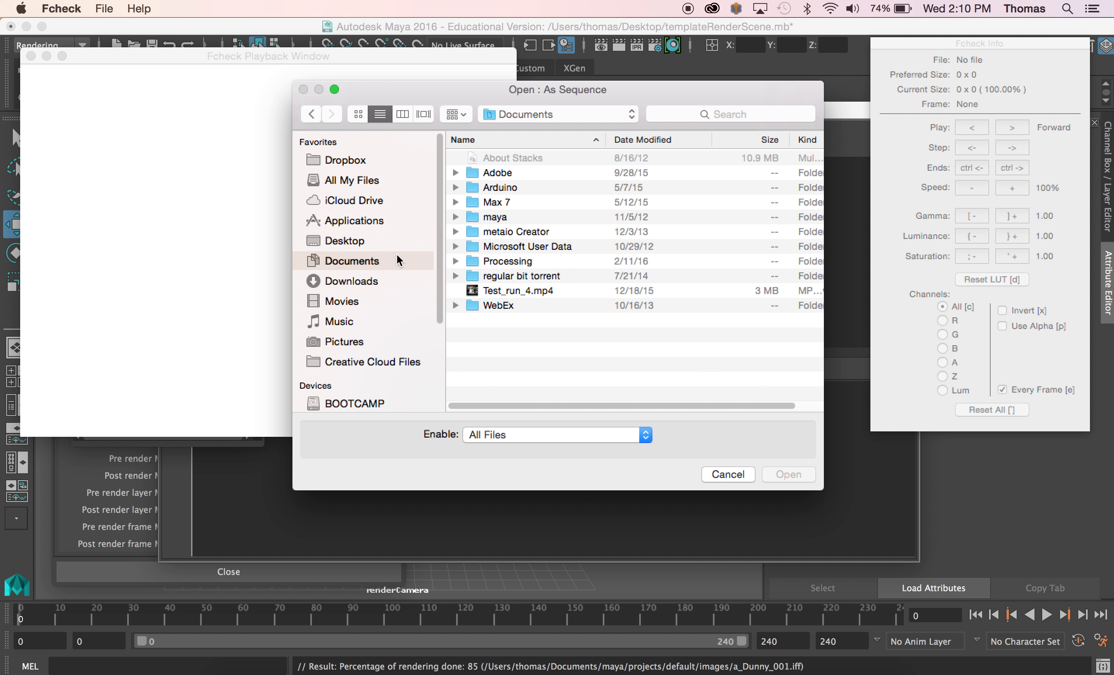
double_click(504, 216)
double_click(496, 158)
double_click(496, 157)
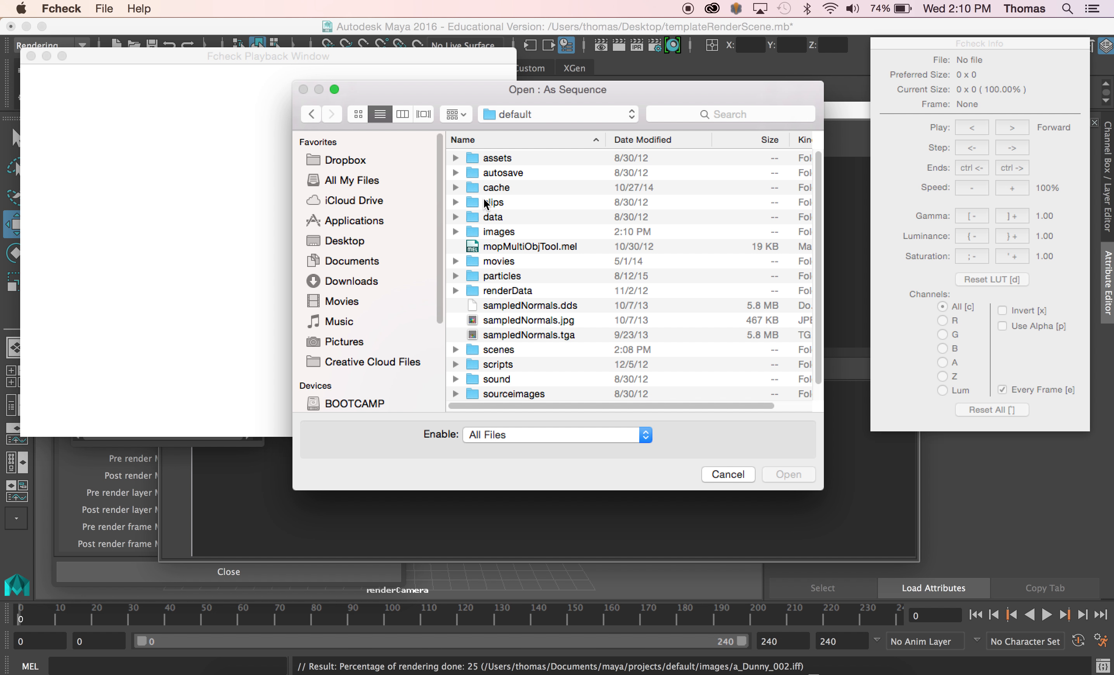
double_click(492, 232)
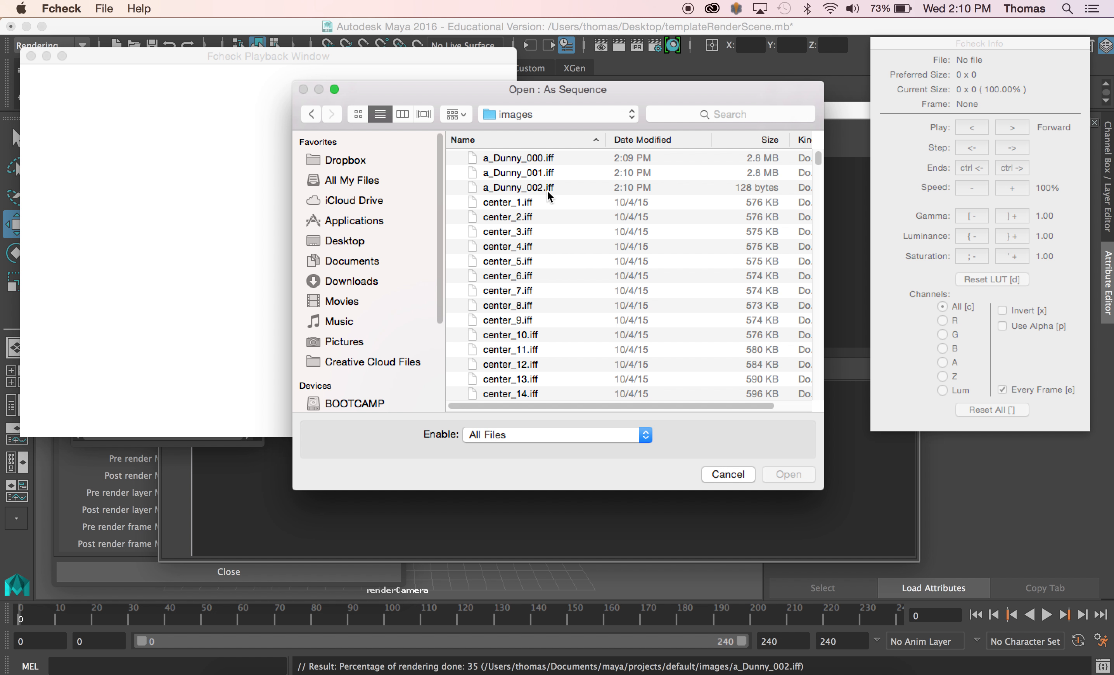
left_click(537, 159)
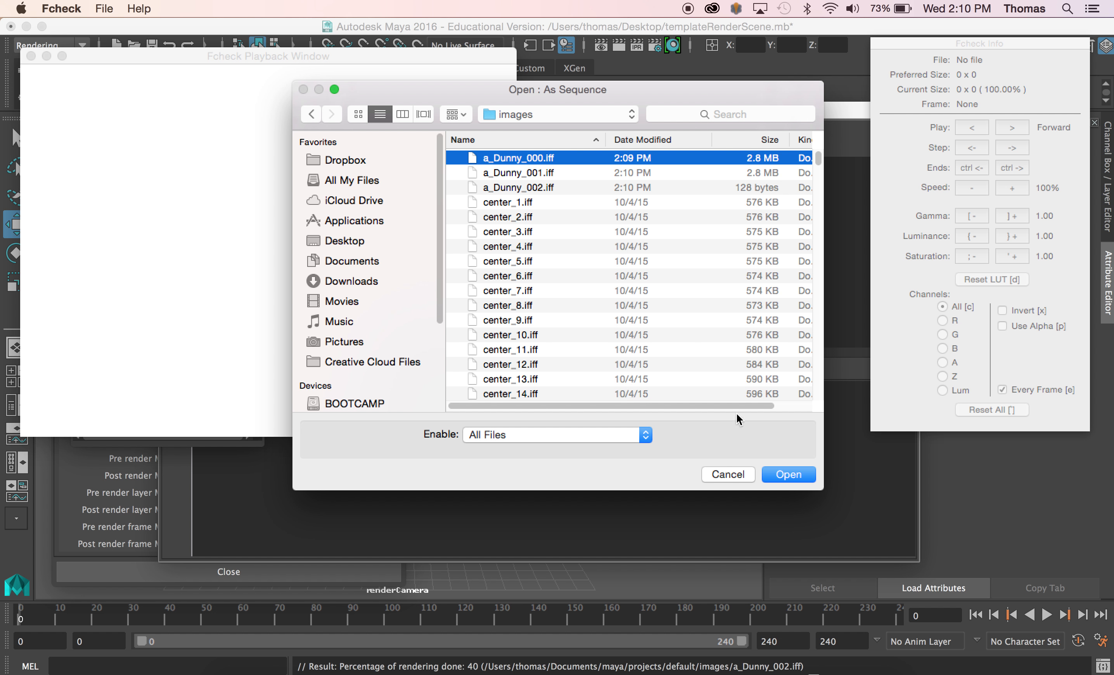
left_click(776, 473)
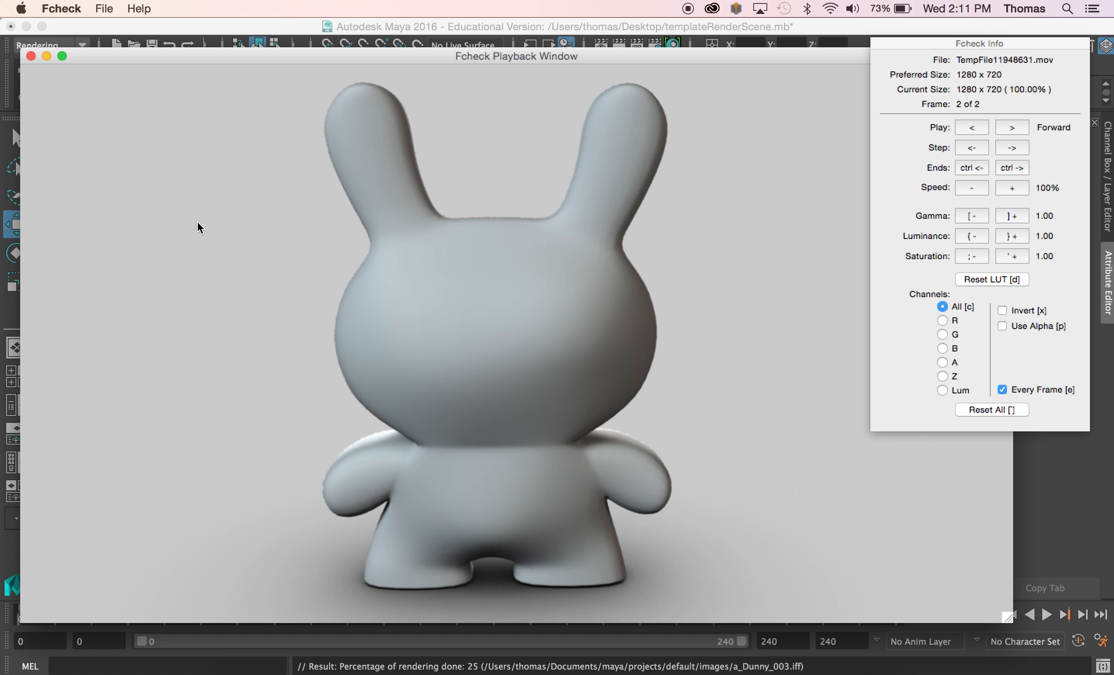
Save the loaded sequence as a movie named pop on the Desktop, using the current color and size transformations.
left_click(111, 10)
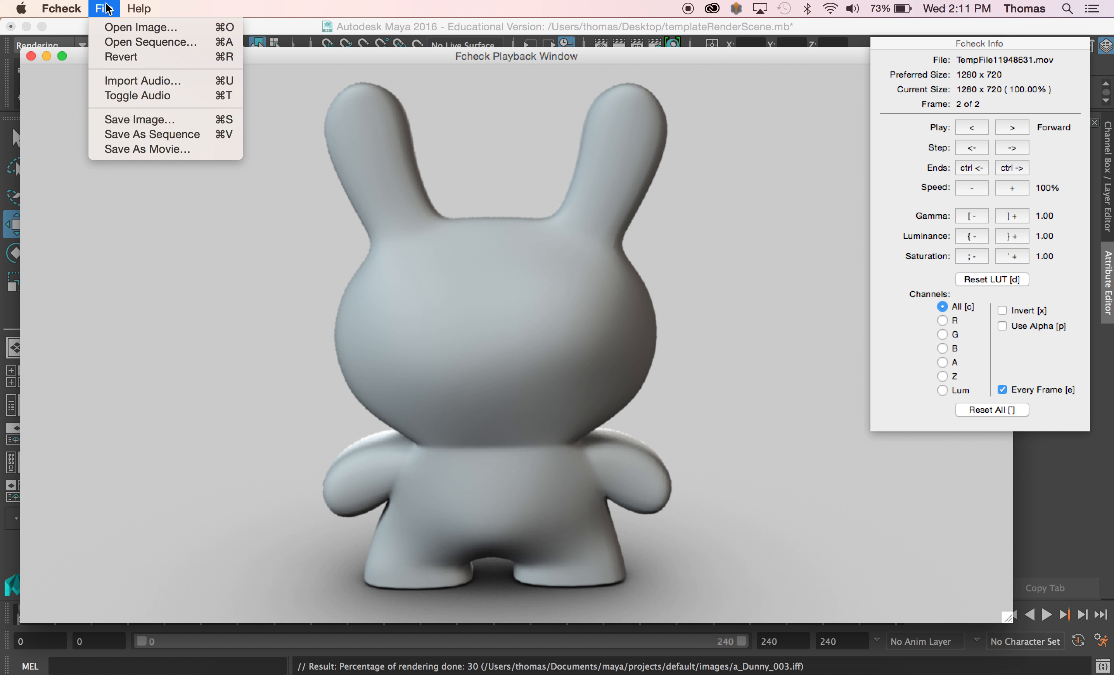
left_click(157, 149)
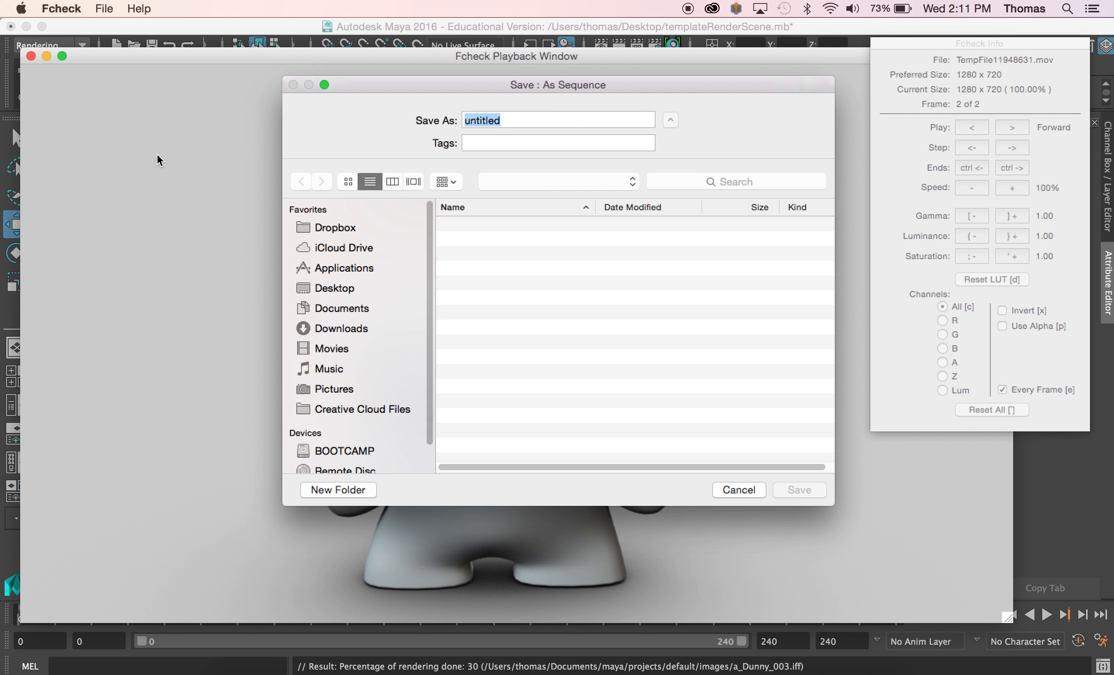
type("pop")
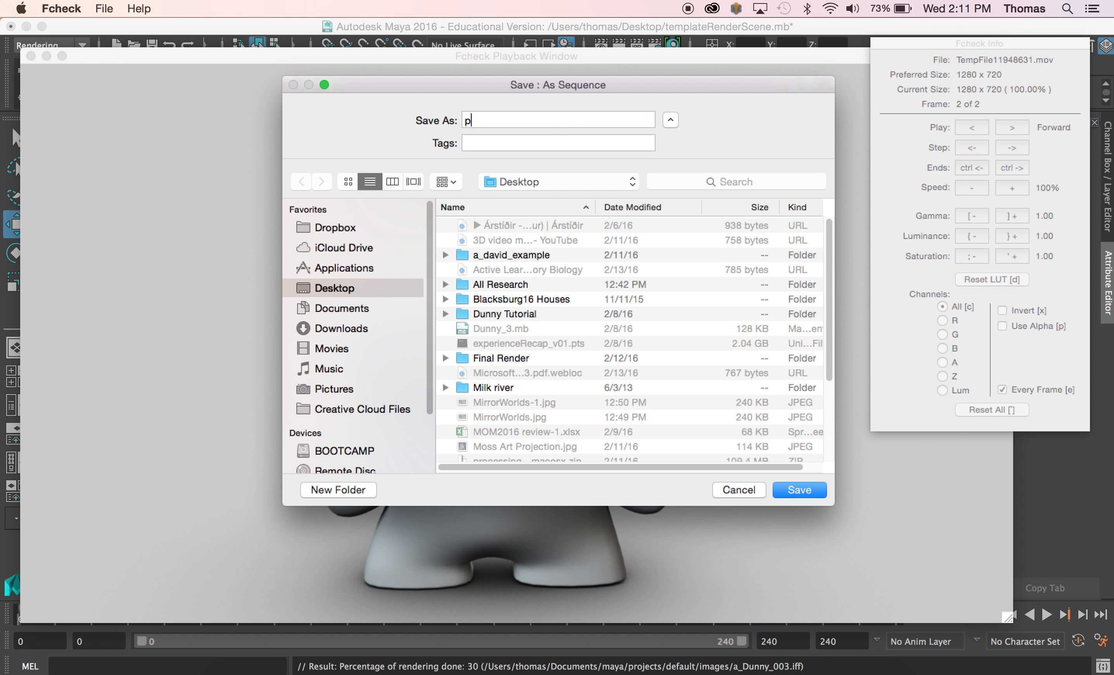
left_click(367, 309)
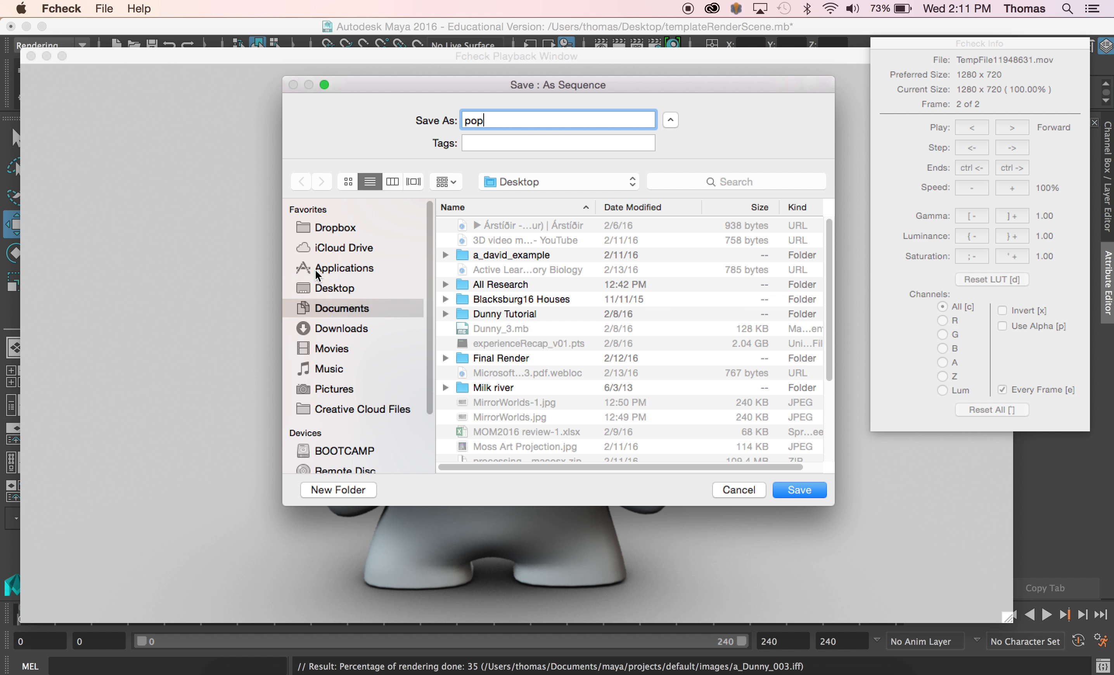
left_click(323, 285)
left_click(787, 488)
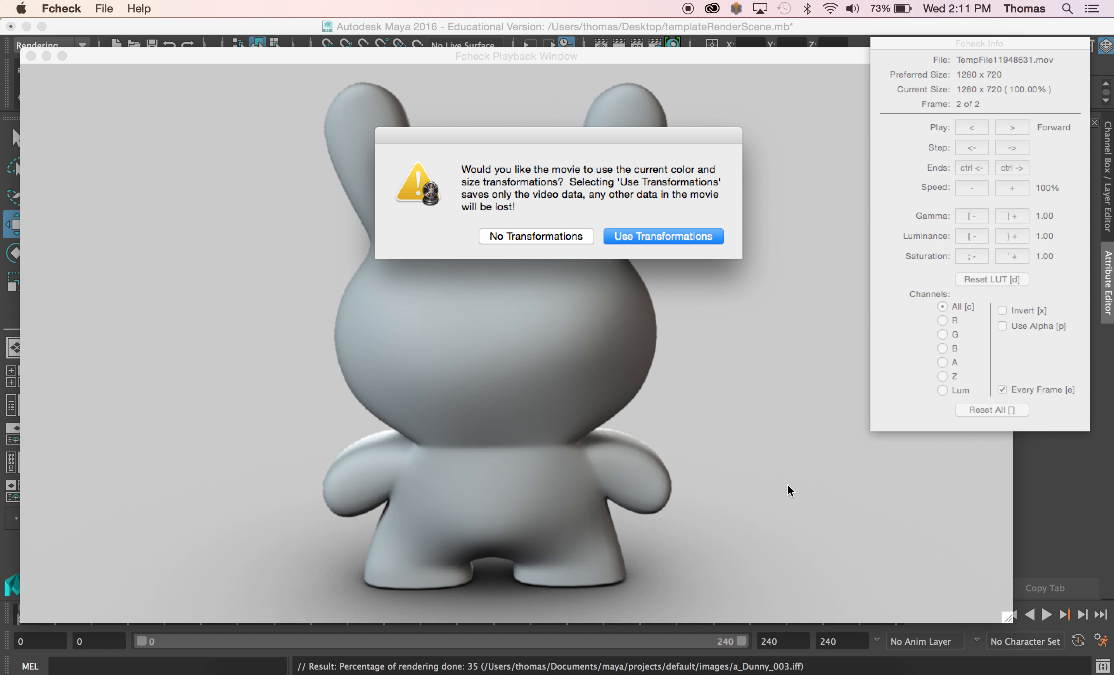
left_click(633, 238)
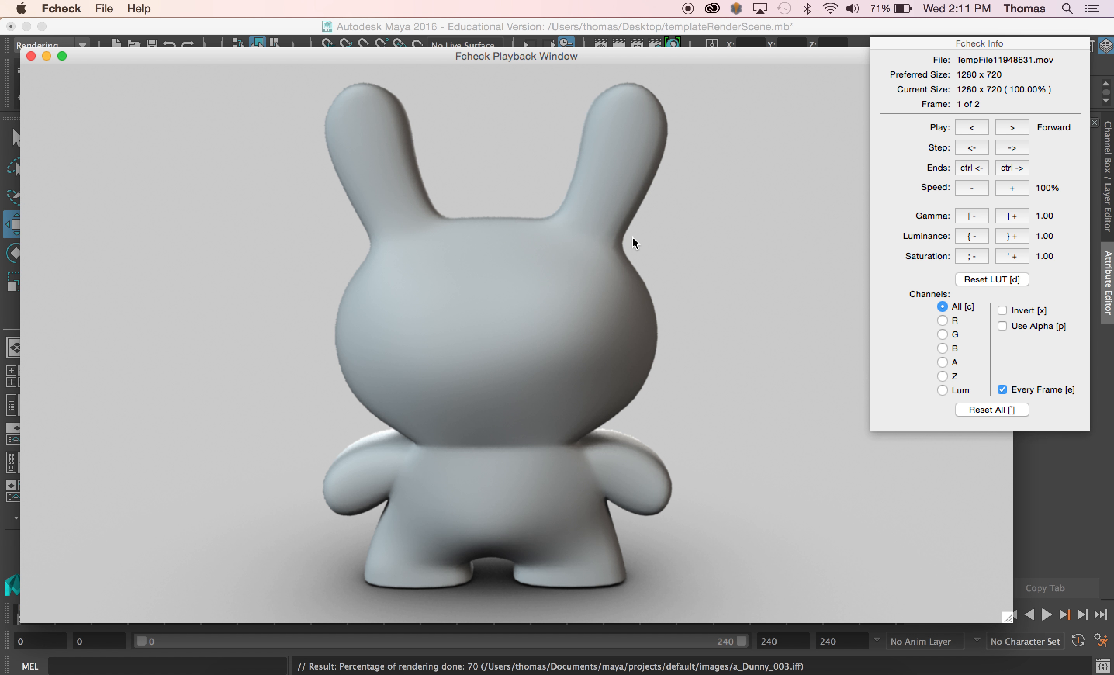
Switch to QuickTime Player.
left_click(717, 669)
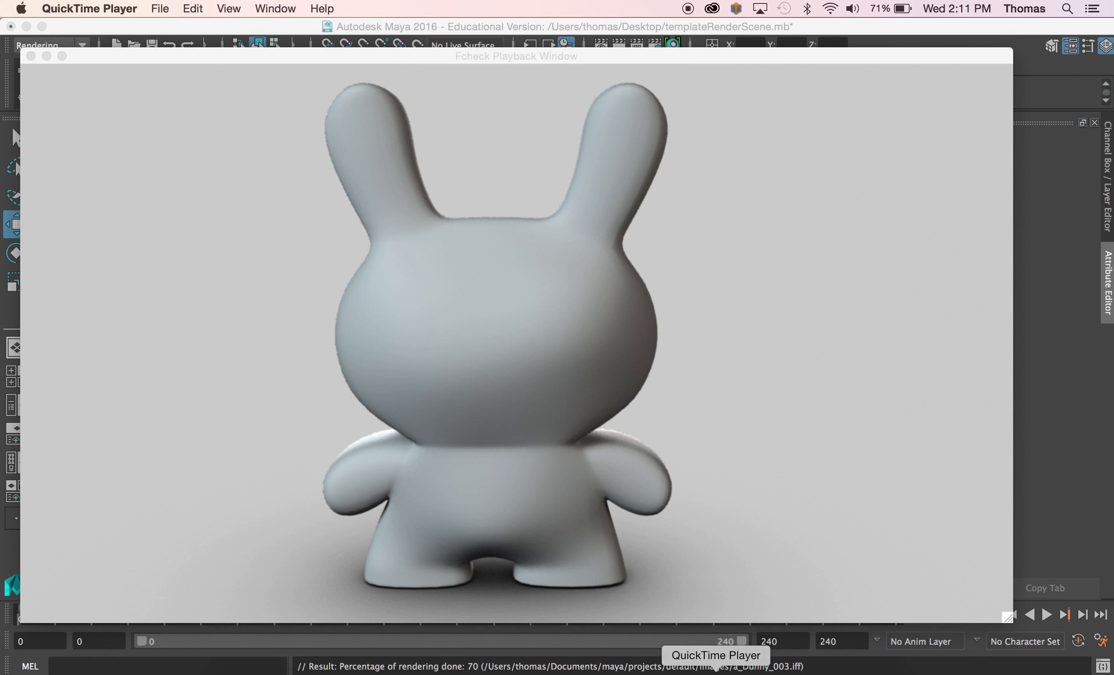